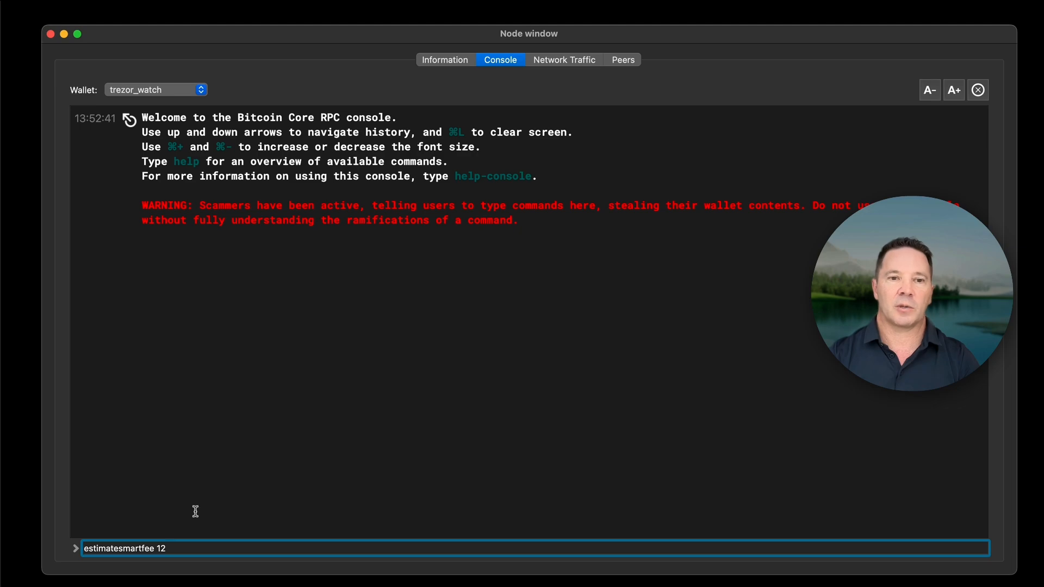
# Run estimatesmartfee 12 in the console and examine the returned fee rate.
pyautogui.press('Return')
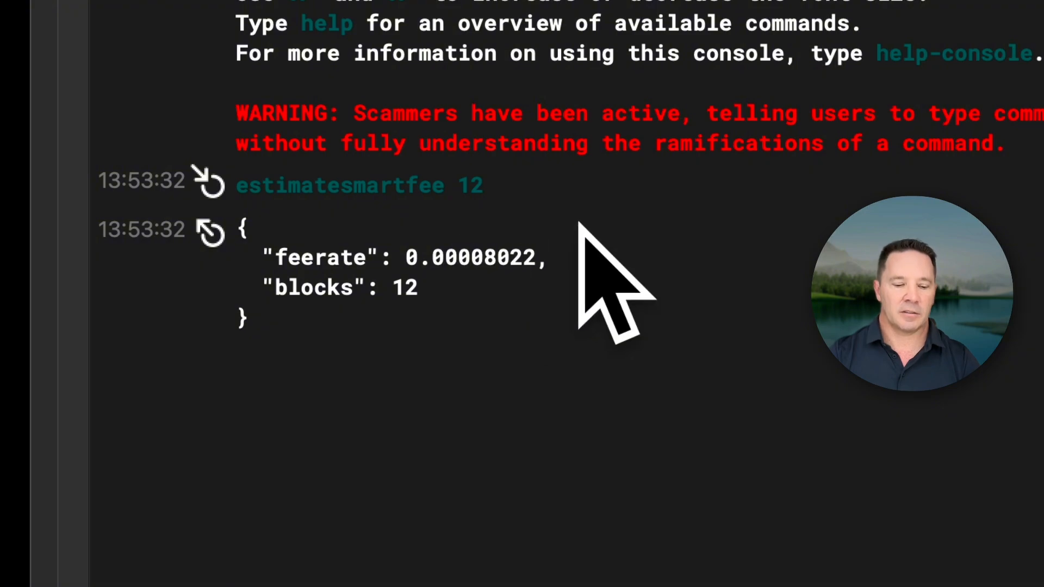
pyautogui.moveTo(604, 219)
pyautogui.mouseDown()
pyautogui.moveTo(415, 210)
pyautogui.moveTo(541, 238)
pyautogui.mouseUp()
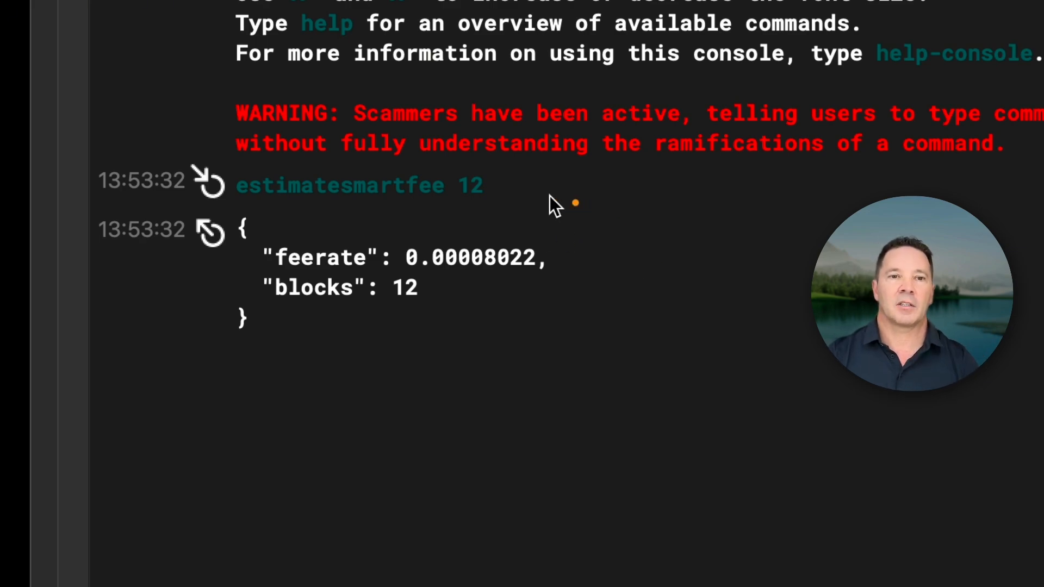
pyautogui.moveTo(583, 205); pyautogui.dragTo(488, 233)
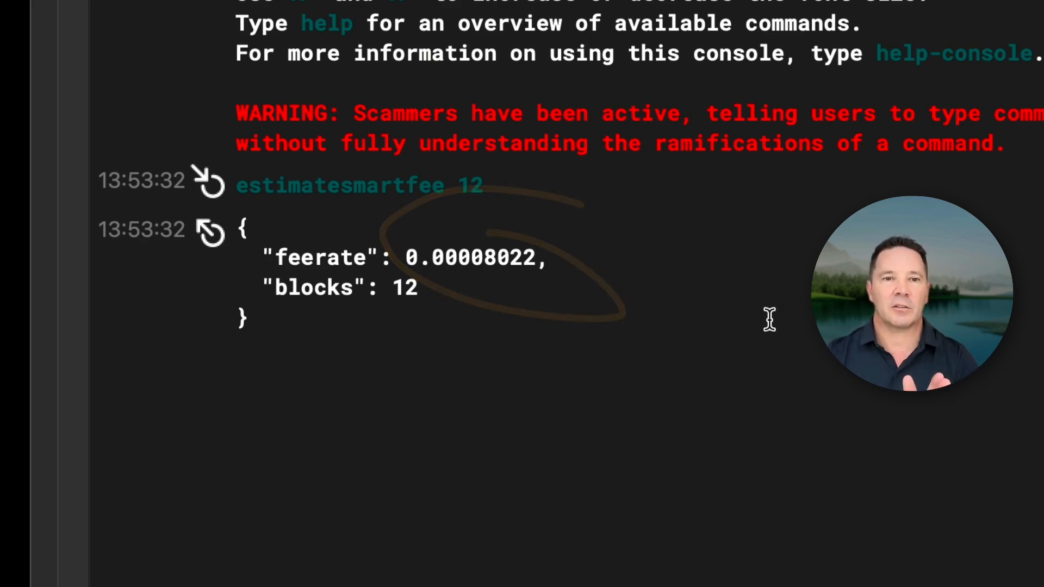
pyautogui.moveTo(431, 265); pyautogui.dragTo(498, 263)
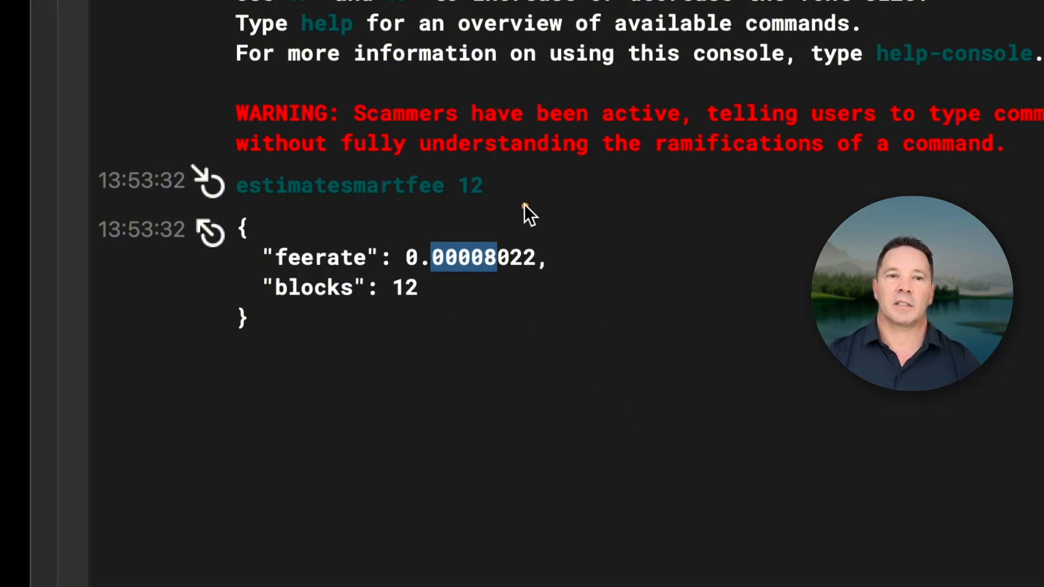
pyautogui.moveTo(525, 206); pyautogui.dragTo(384, 195)
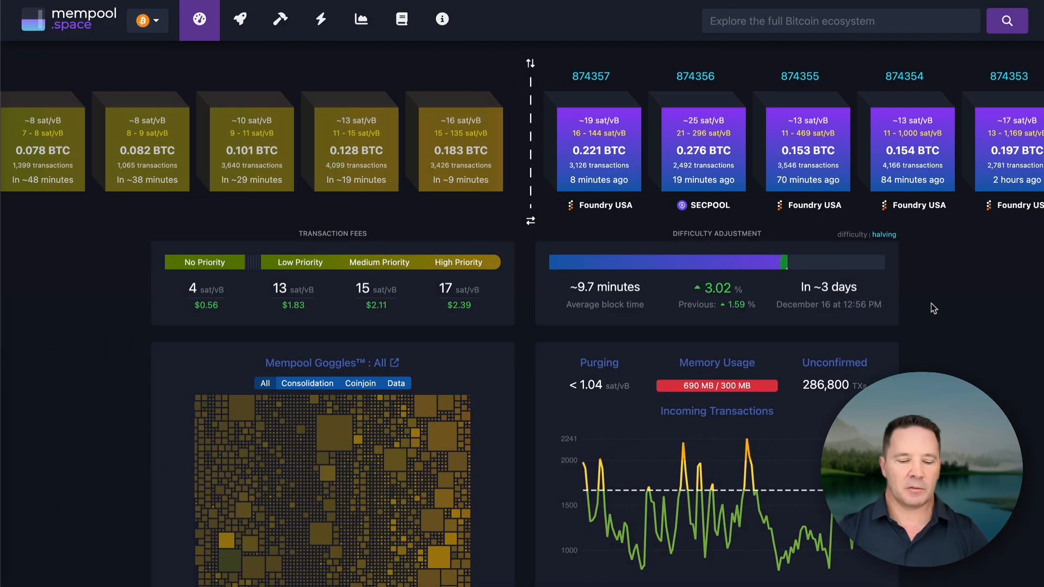
# On mempool.space, examine the pending blocks' fees, the high-priority transaction fee and the recently mined blocks.
pyautogui.moveTo(513, 75)
pyautogui.mouseDown()
pyautogui.moveTo(401, 191)
pyautogui.moveTo(472, 91)
pyautogui.mouseUp()
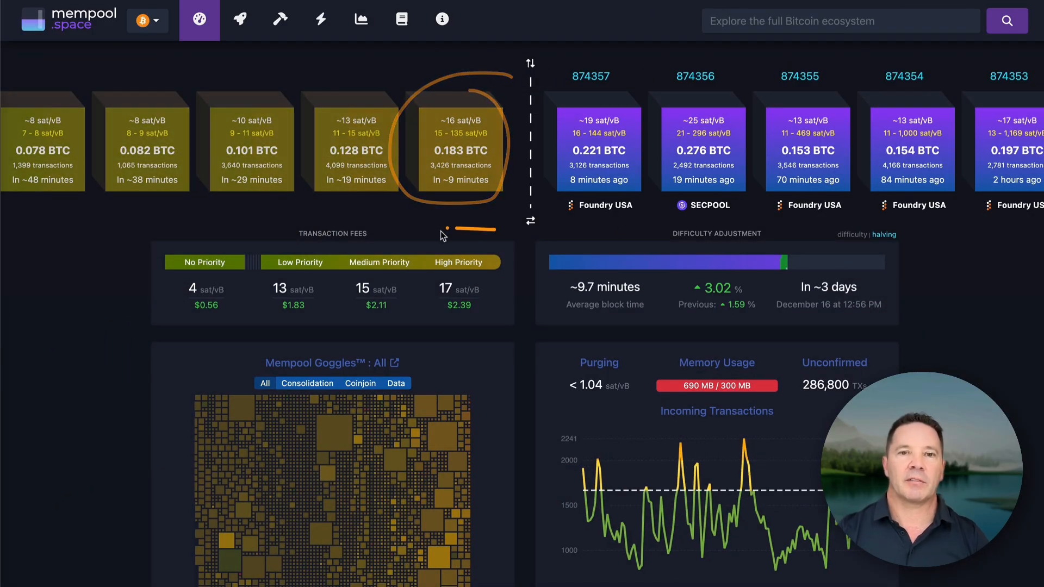
pyautogui.moveTo(495, 229)
pyautogui.mouseDown()
pyautogui.moveTo(459, 338)
pyautogui.moveTo(461, 248)
pyautogui.mouseUp()
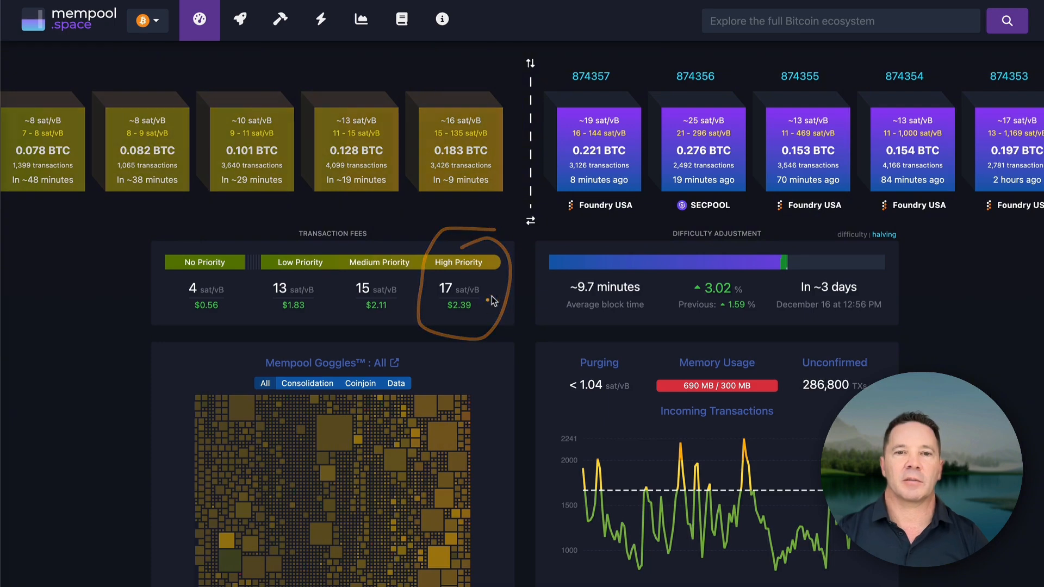
pyautogui.moveTo(521, 259); pyautogui.dragTo(476, 298)
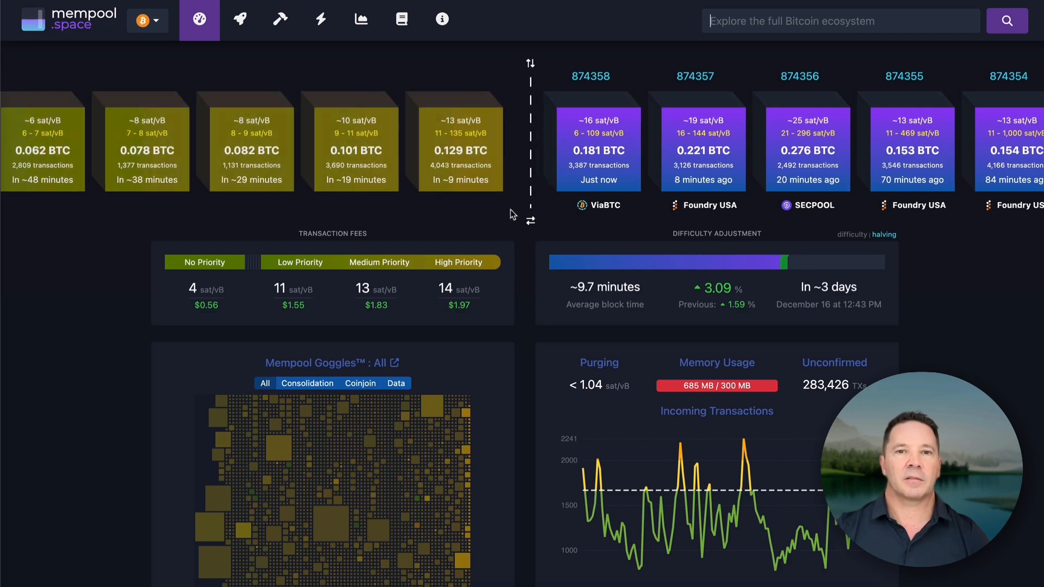
pyautogui.moveTo(499, 196); pyautogui.dragTo(471, 246)
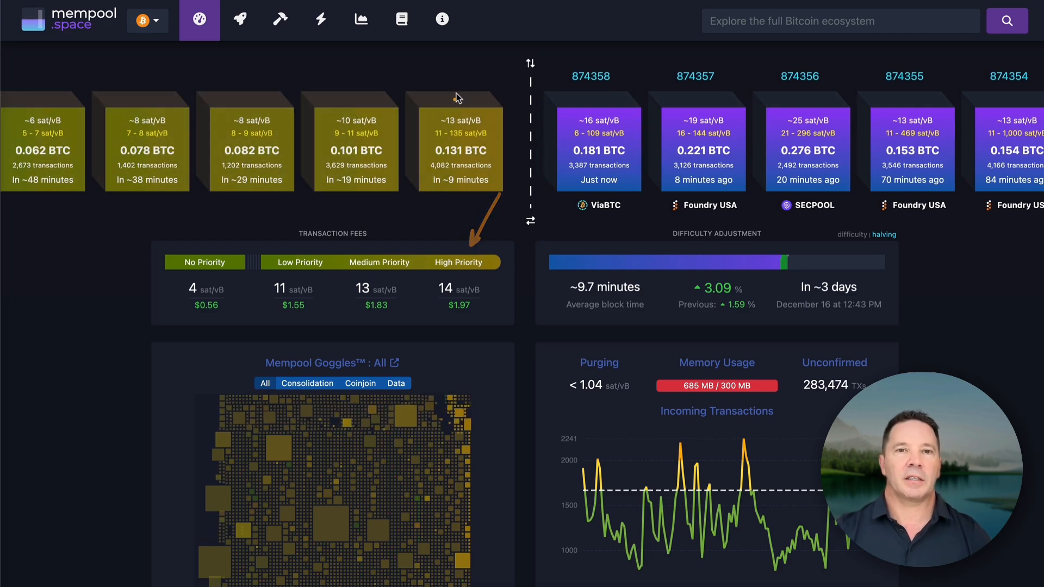
pyautogui.moveTo(475, 75)
pyautogui.mouseDown()
pyautogui.moveTo(71, 65)
pyautogui.moveTo(49, 75)
pyautogui.moveTo(84, 85)
pyautogui.moveTo(74, 81)
pyautogui.mouseUp()
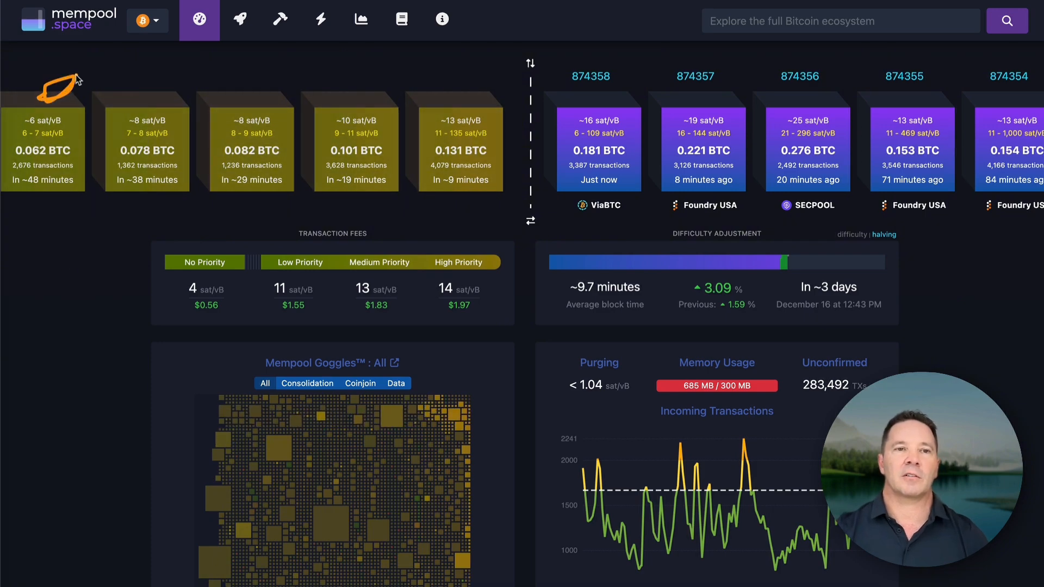
pyautogui.moveTo(132, 125)
pyautogui.mouseDown()
pyautogui.moveTo(280, 140)
pyautogui.moveTo(412, 136)
pyautogui.mouseUp()
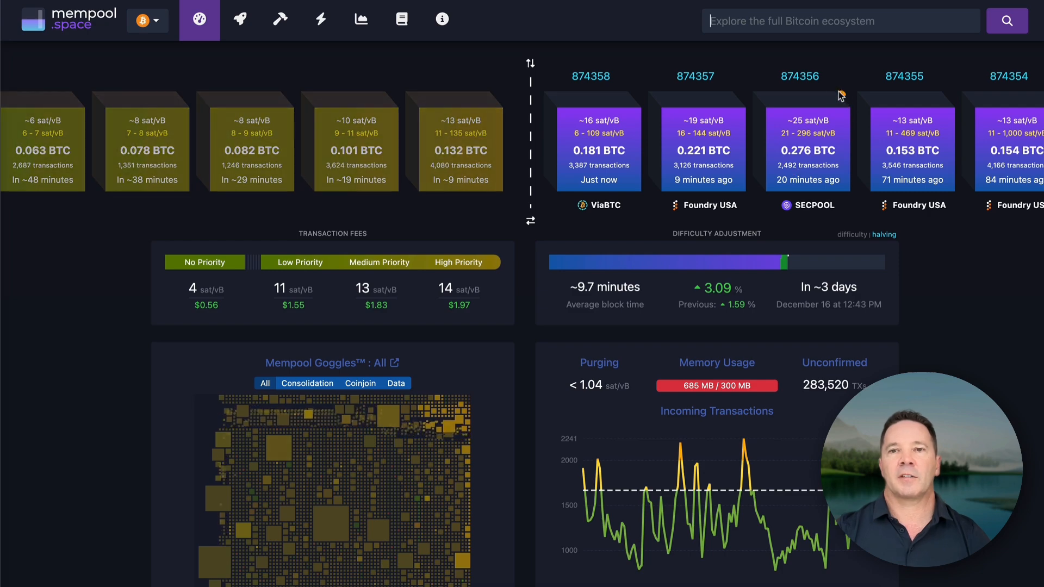
pyautogui.moveTo(845, 92)
pyautogui.mouseDown()
pyautogui.moveTo(881, 133)
pyautogui.moveTo(833, 103)
pyautogui.mouseUp()
pyautogui.hscroll(3, 835, 177)
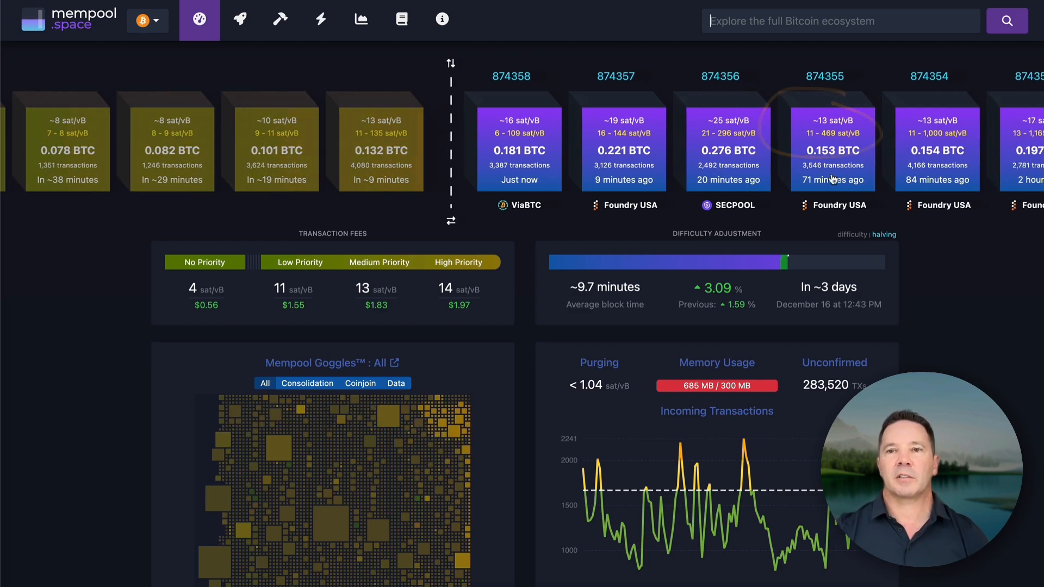
pyautogui.hscroll(-3, 820, 179)
pyautogui.hscroll(-1, 821, 178)
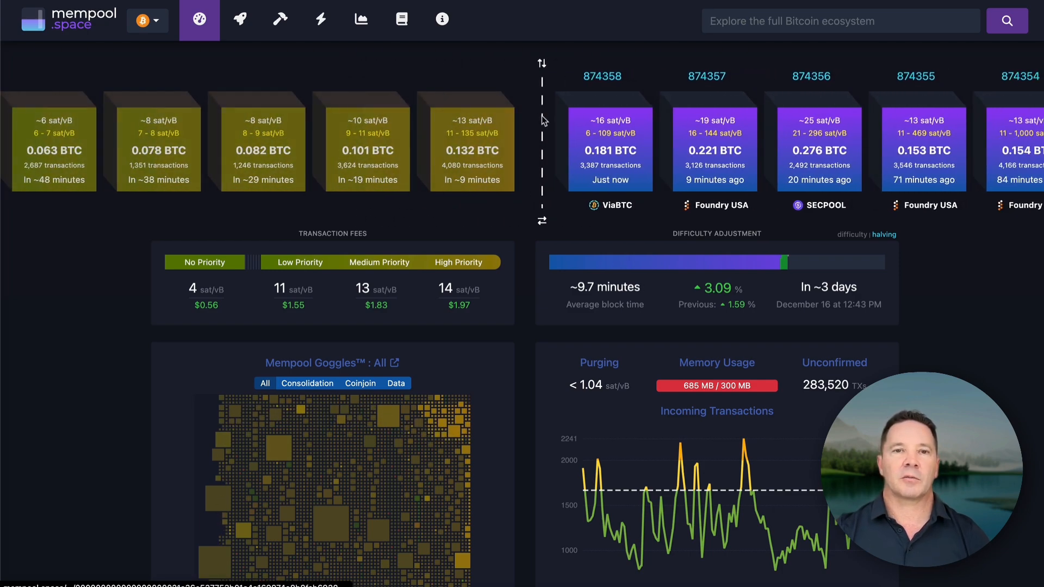
pyautogui.moveTo(471, 71)
pyautogui.mouseDown()
pyautogui.moveTo(506, 87)
pyautogui.moveTo(475, 77)
pyautogui.mouseUp()
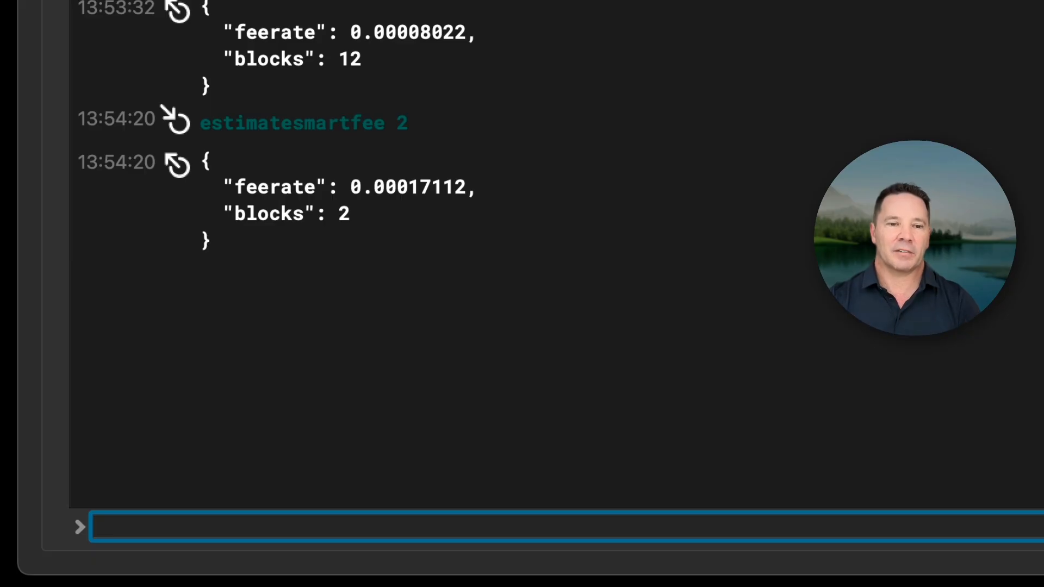
# In the Bitcoin Core console, enter the walletcreatefundedpsbt template with the placeholder bc1qxxx address, amount 0.01, value 12 and the replaceable, includeWatching and subtractfeefromoutputs options.
pyautogui.write('walletcreatefundedpsbt [] [{"bc1qxxx...":0.01}] 12 {"replaceable":true,"includeWatching":true,"subtractfeefromoutputs":[0]}')
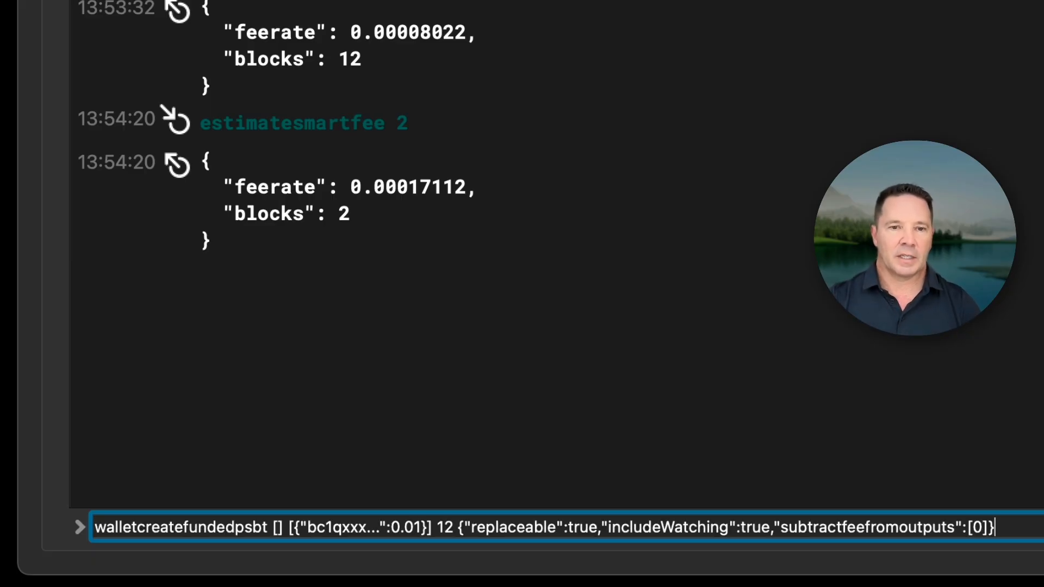
pyautogui.moveTo(569, 223); pyautogui.dragTo(366, 489)
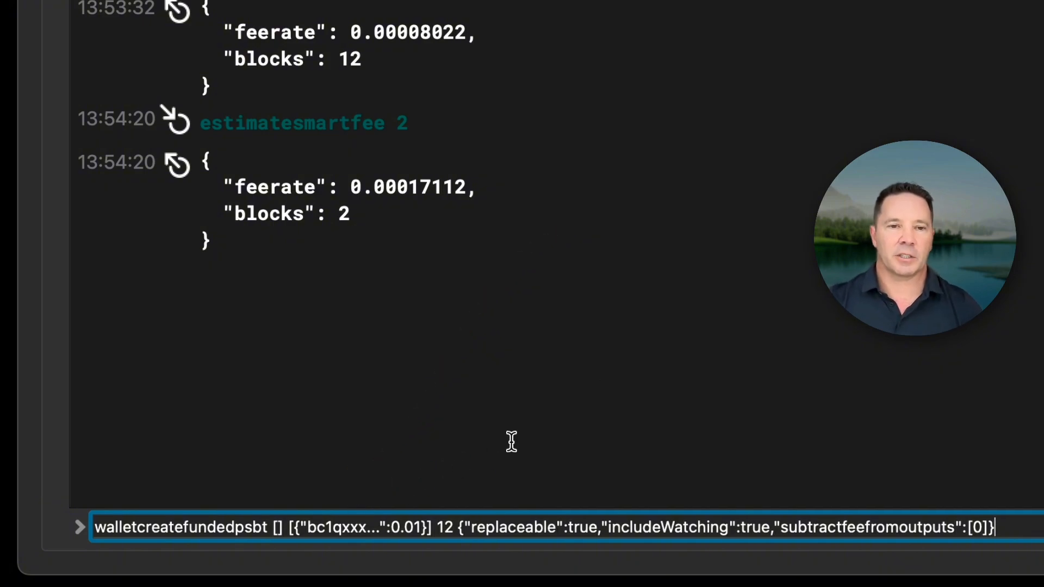
pyautogui.moveTo(539, 345); pyautogui.dragTo(476, 466)
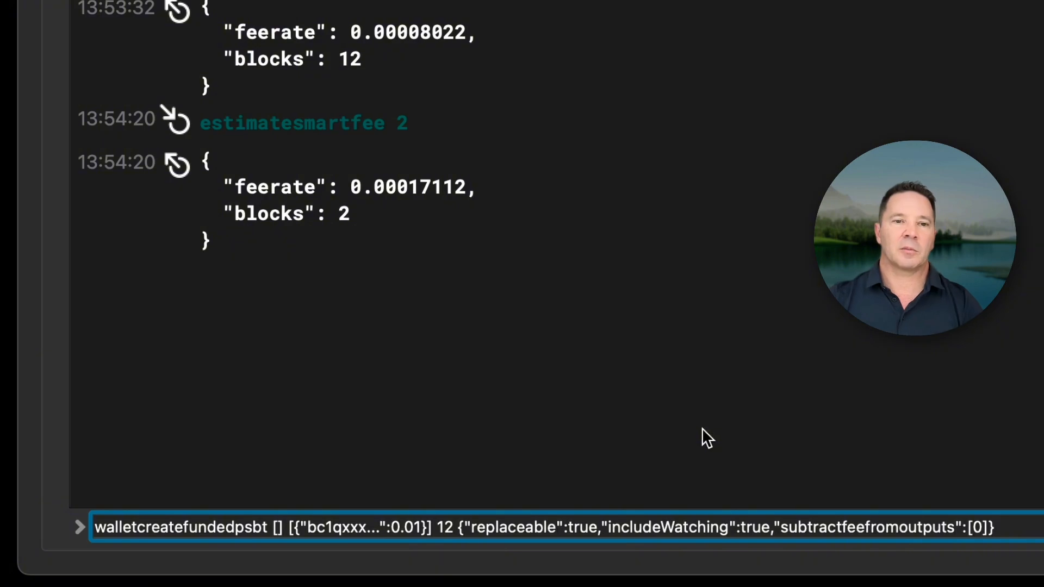
pyautogui.moveTo(453, 147); pyautogui.dragTo(419, 183)
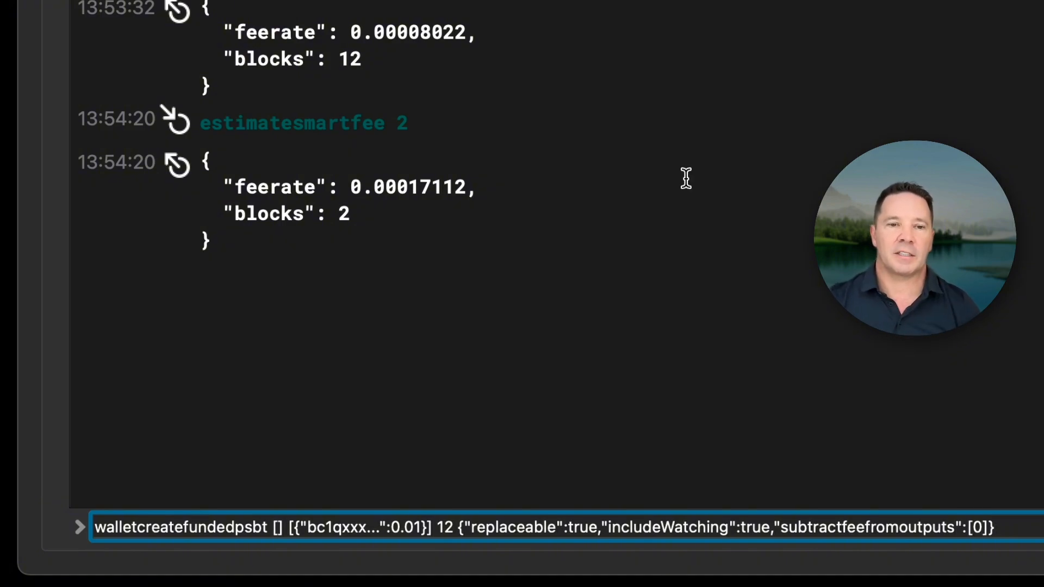
pyautogui.moveTo(650, 175)
pyautogui.mouseDown()
pyautogui.moveTo(390, 491)
pyautogui.moveTo(359, 464)
pyautogui.mouseUp()
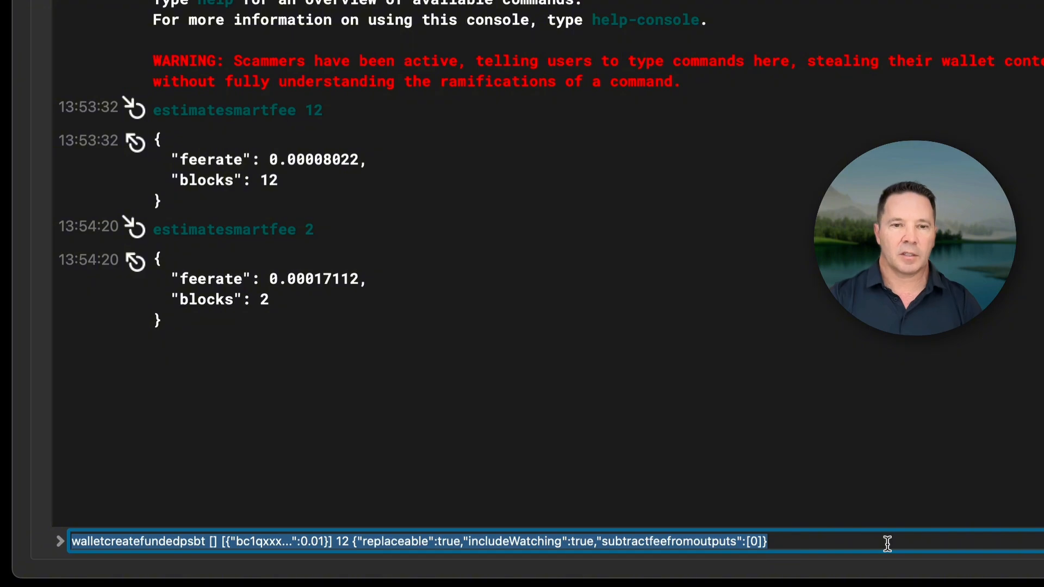
# Replace the template with the walletcreatefundedpsbt command containing the real recipient address and change the number after the outputs to 14.
pyautogui.write('walletcreatefundedpsbt [] [{"bc1qaak8mgg3sauyyvkjhqurs7qymda7rdxfrdde97":0.01}] 12 {"replaceable":true,"includeWatching":true,"subtractfeefromoutputs":[0]}')
pyautogui.click(617, 479)
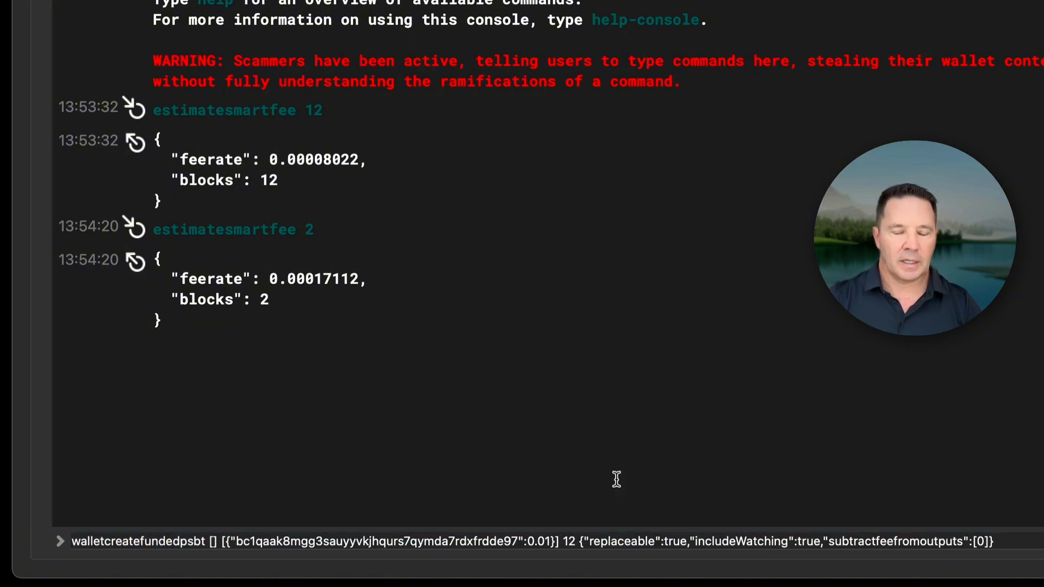
pyautogui.click(586, 547)
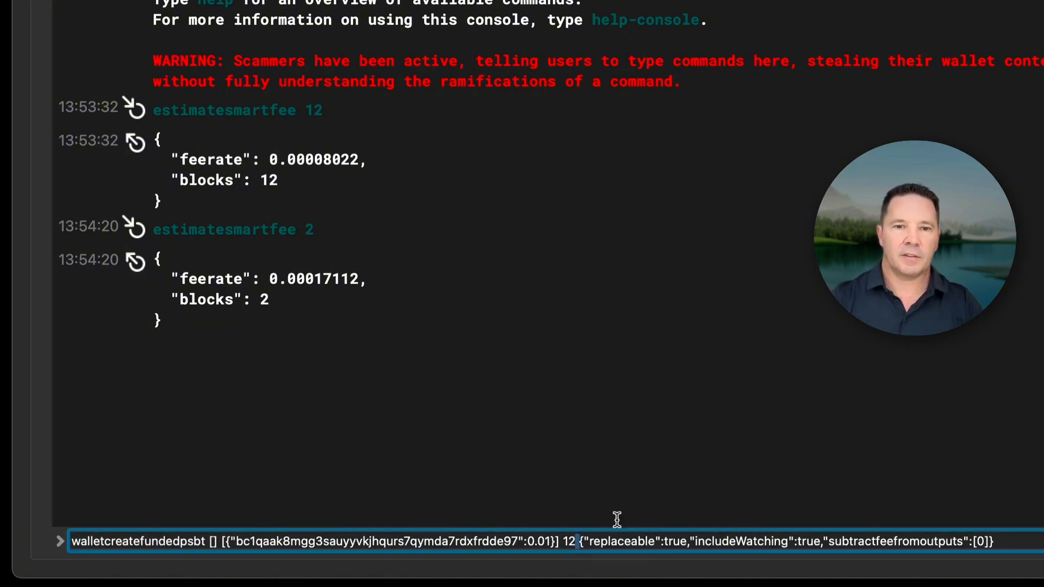
pyautogui.press('BackSpace')
pyautogui.press('BackSpace')
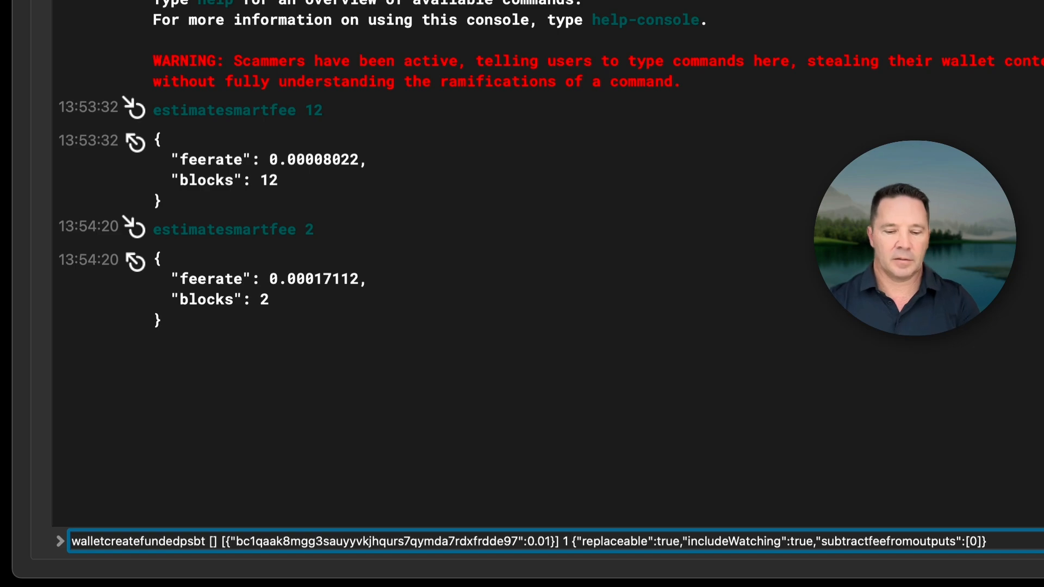
pyautogui.write('4')
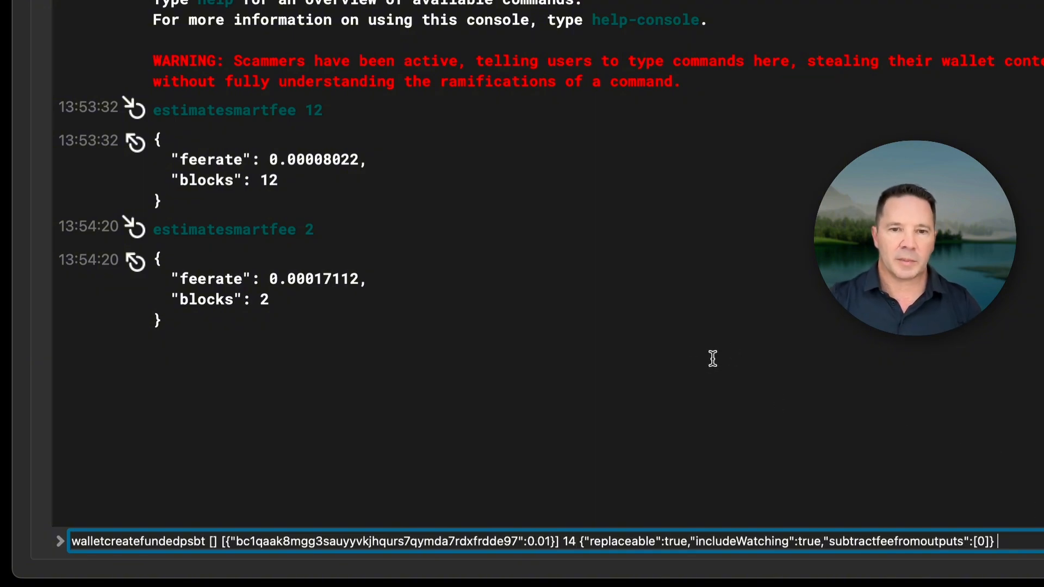
pyautogui.moveTo(681, 374)
pyautogui.mouseDown()
pyautogui.moveTo(618, 494)
pyautogui.moveTo(669, 501)
pyautogui.mouseUp()
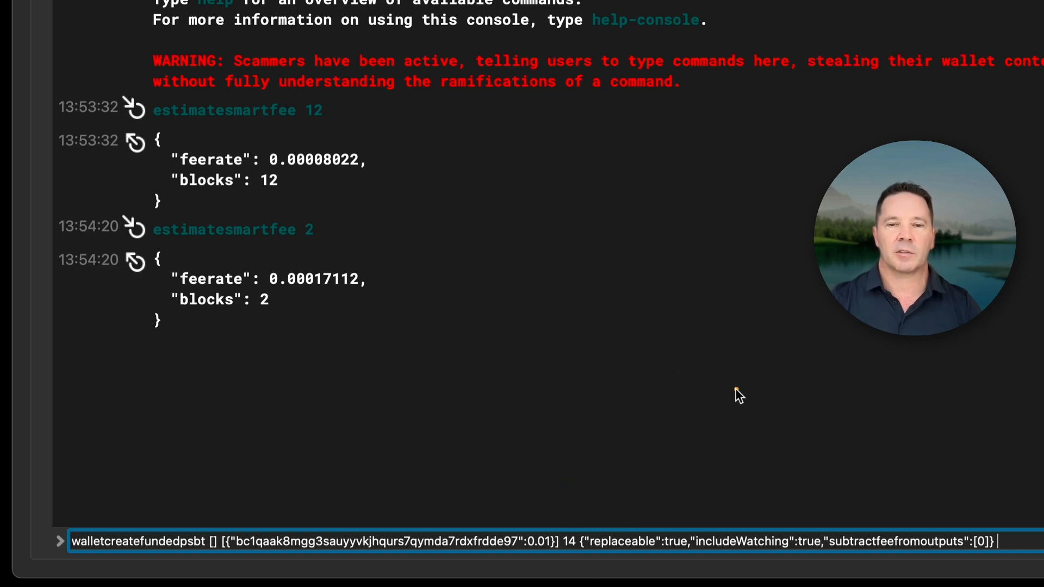
pyautogui.moveTo(914, 499); pyautogui.dragTo(896, 498)
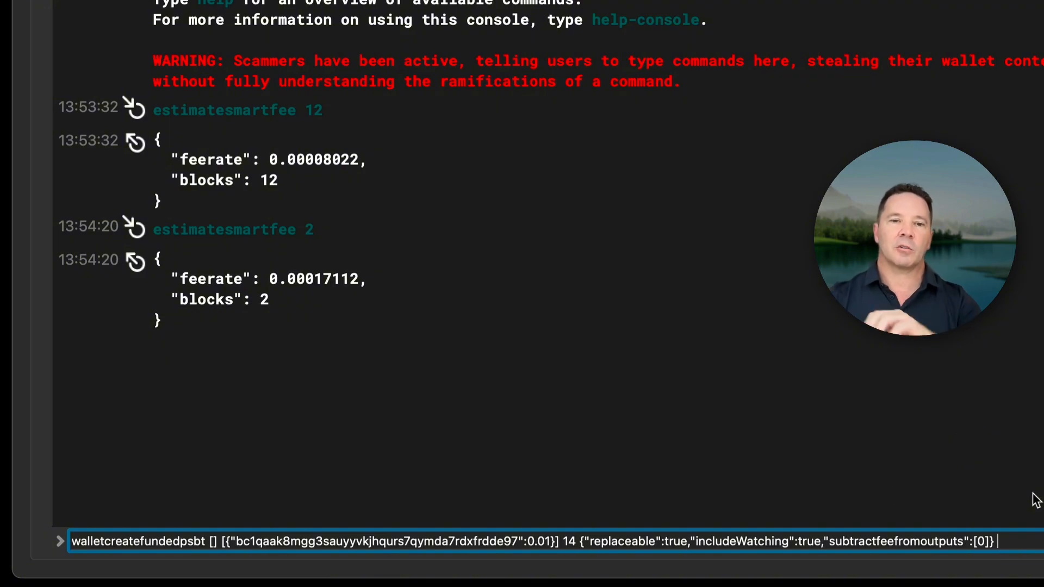
# Set the output amount to the wallet's full available balance, 0.00025182 BTC, and run the walletcreatefundedpsbt command.
pyautogui.moveTo(587, 406); pyautogui.dragTo(515, 547)
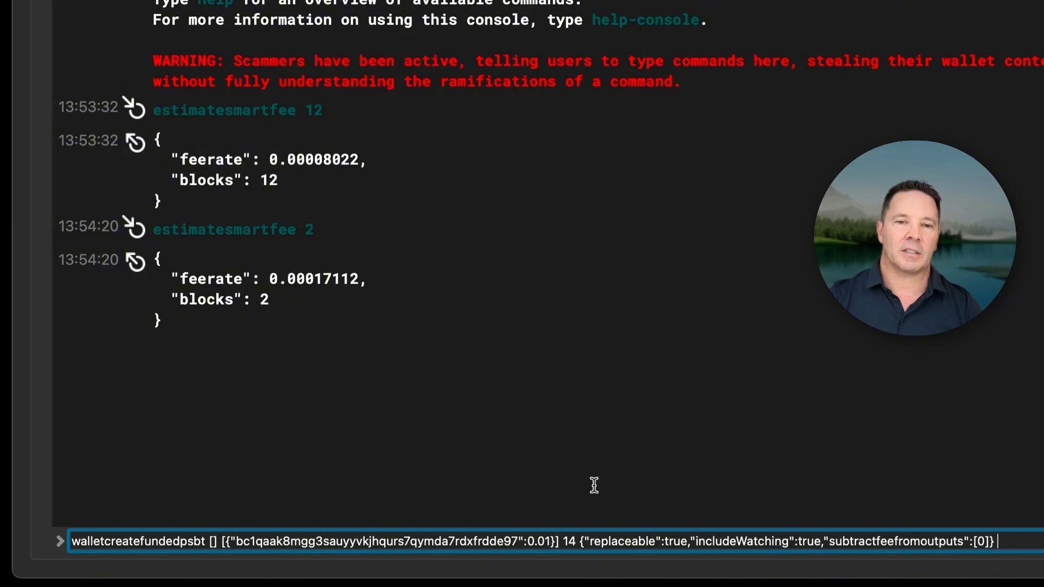
pyautogui.moveTo(588, 407); pyautogui.dragTo(530, 501)
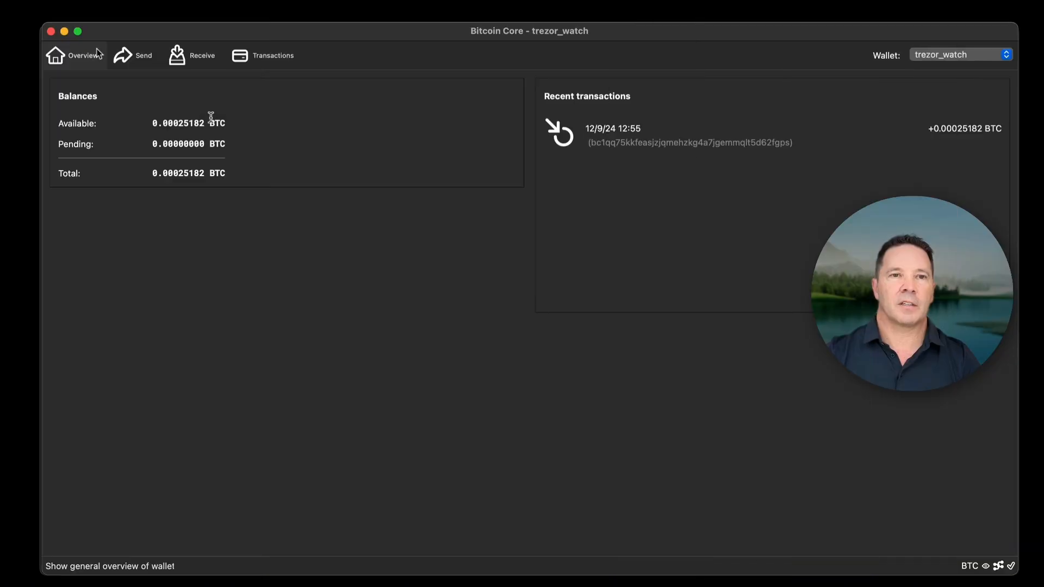
pyautogui.click(143, 60)
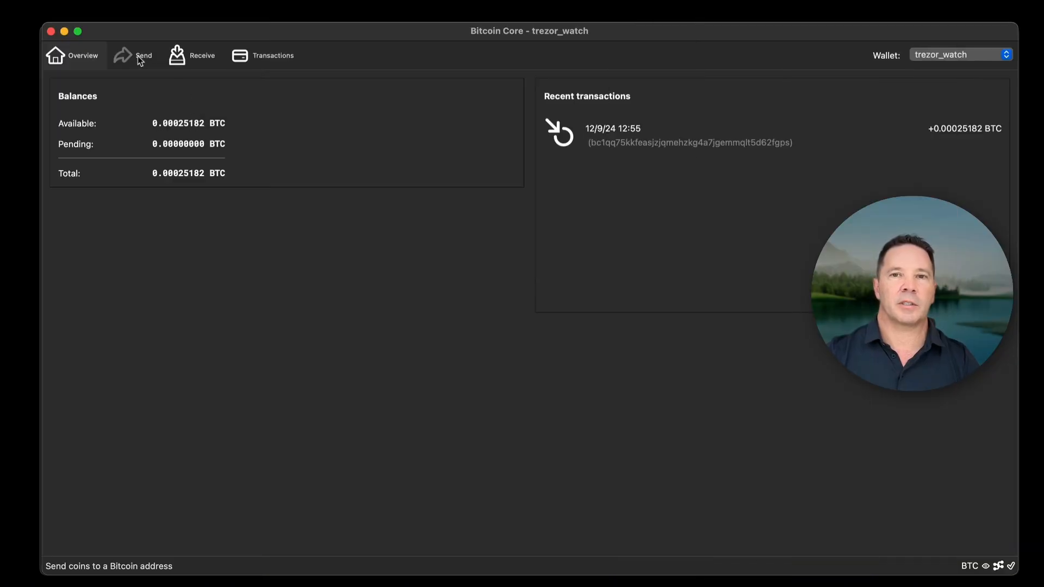
pyautogui.doubleClick(196, 143)
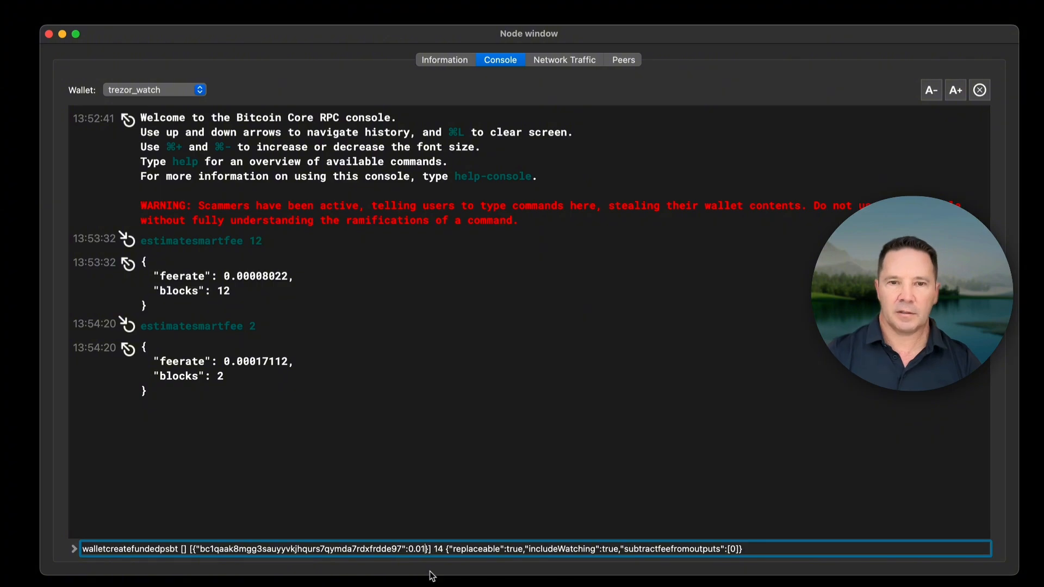
pyautogui.write('0.00025182')
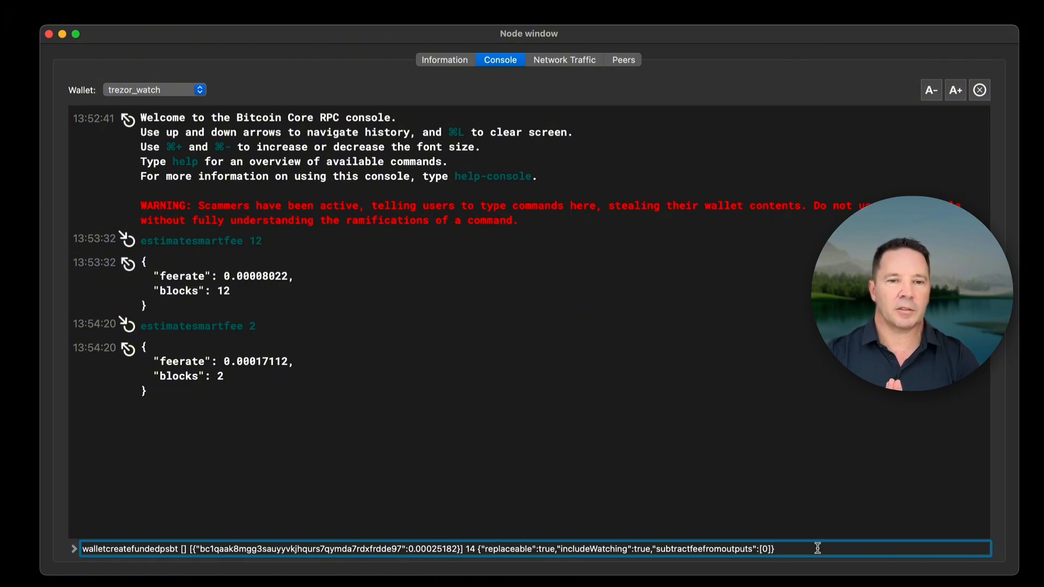
pyautogui.press('Return')
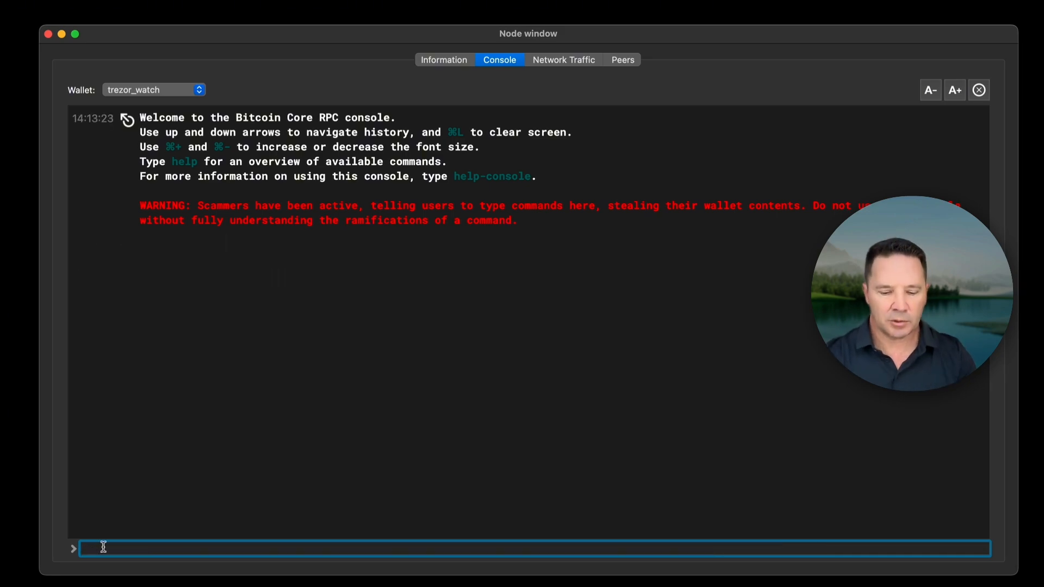
# Run walletcreatefundedpsbt for the recipient address with amount 0.00023682, the number 3 after the outputs, and replaceable and includeWatching set to true.
pyautogui.write('walletcreatefundedpsbt \'[]\' \'[{"bc1qaak8mgg3sauyyvkjhqurs7qymda7rdxfrdde97":0.00023682}]\' 3 \'{"replaceable":true,"includeWatching":true}\'')
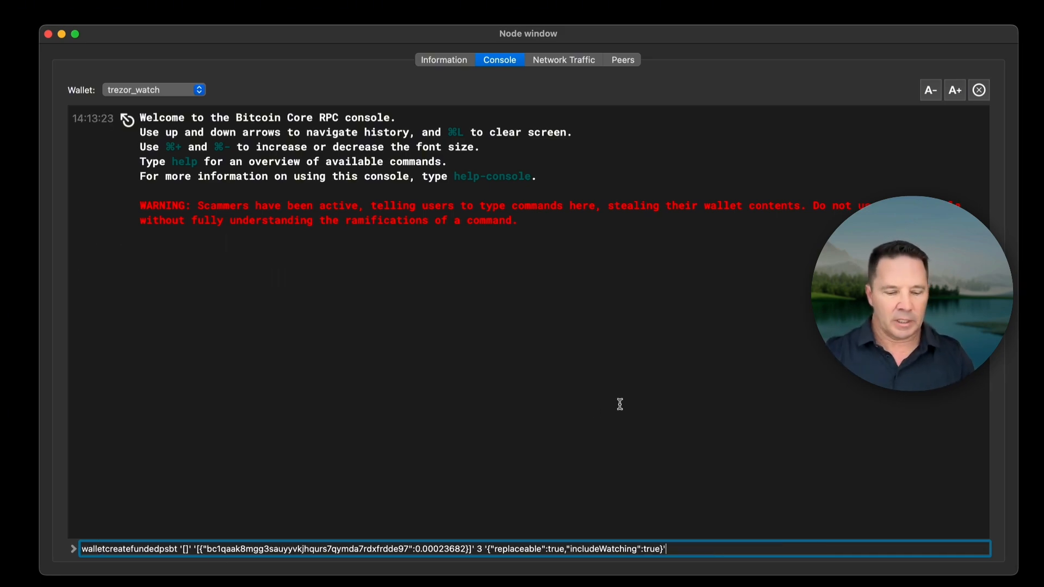
pyautogui.moveTo(573, 359)
pyautogui.mouseDown()
pyautogui.moveTo(348, 537)
pyautogui.moveTo(384, 520)
pyautogui.mouseUp()
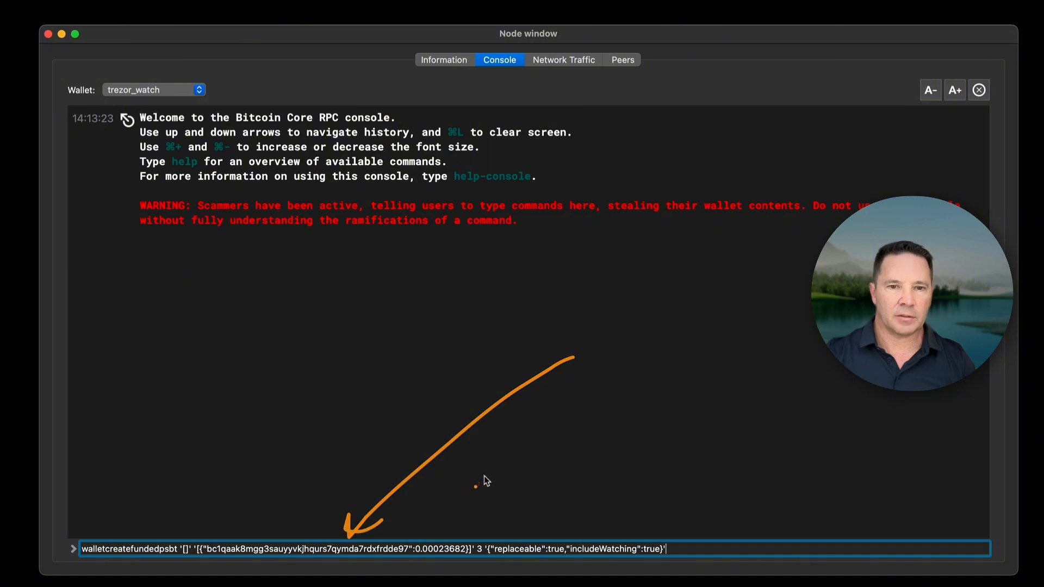
pyautogui.moveTo(505, 459); pyautogui.dragTo(451, 533)
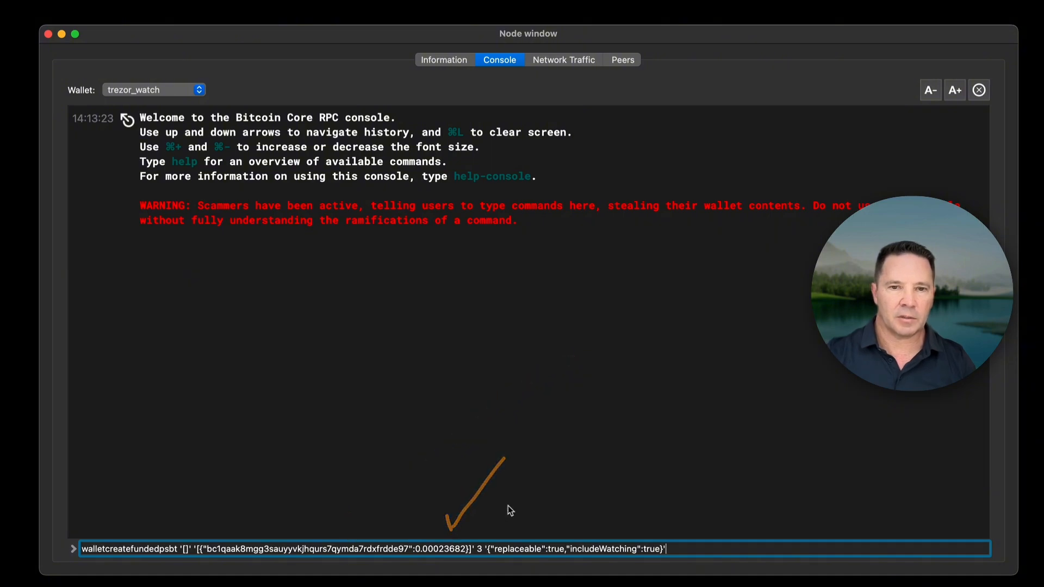
pyautogui.moveTo(517, 493); pyautogui.dragTo(485, 535)
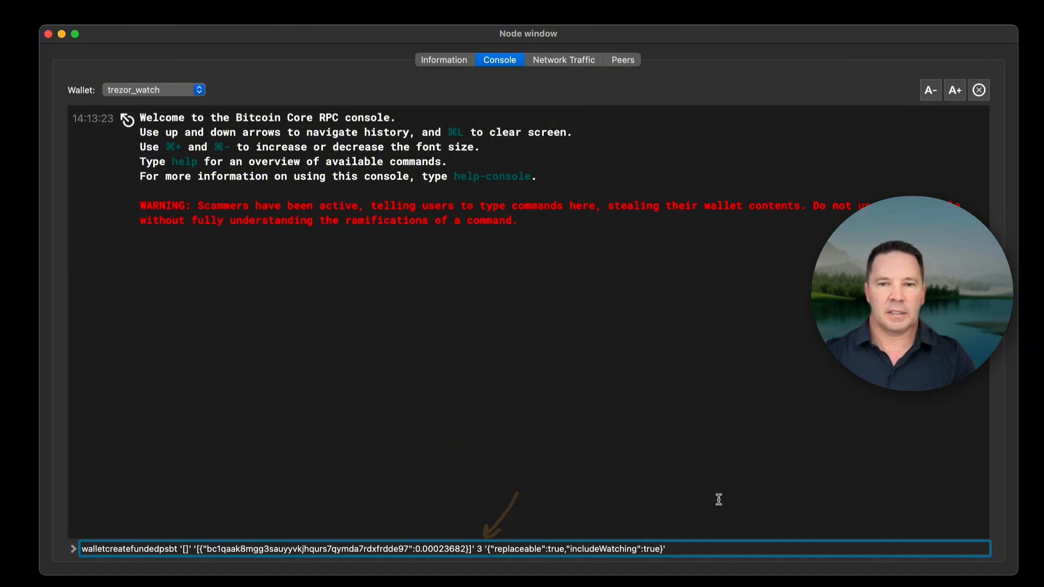
pyautogui.press('Return')
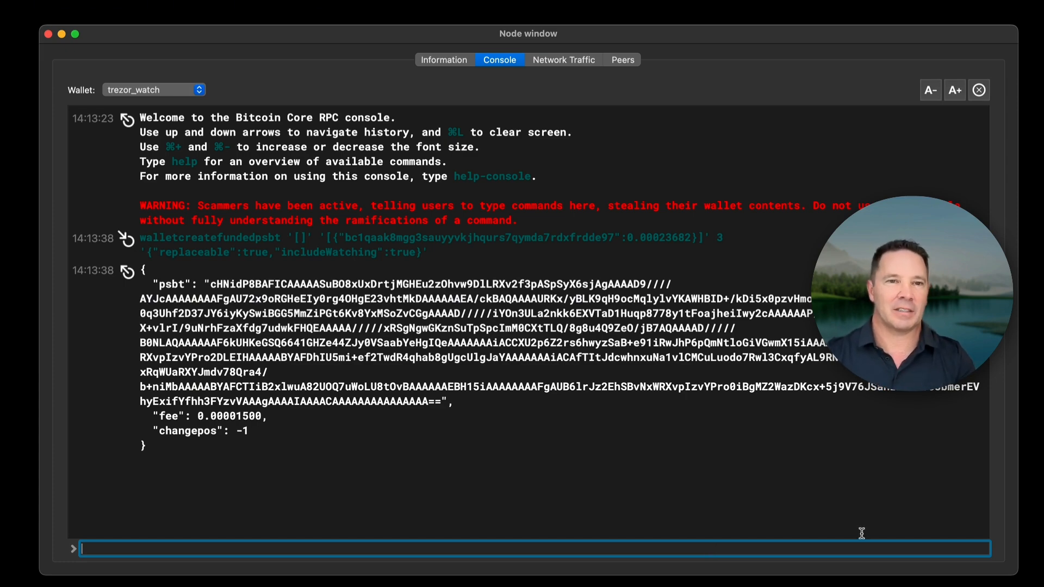
pyautogui.click(649, 431)
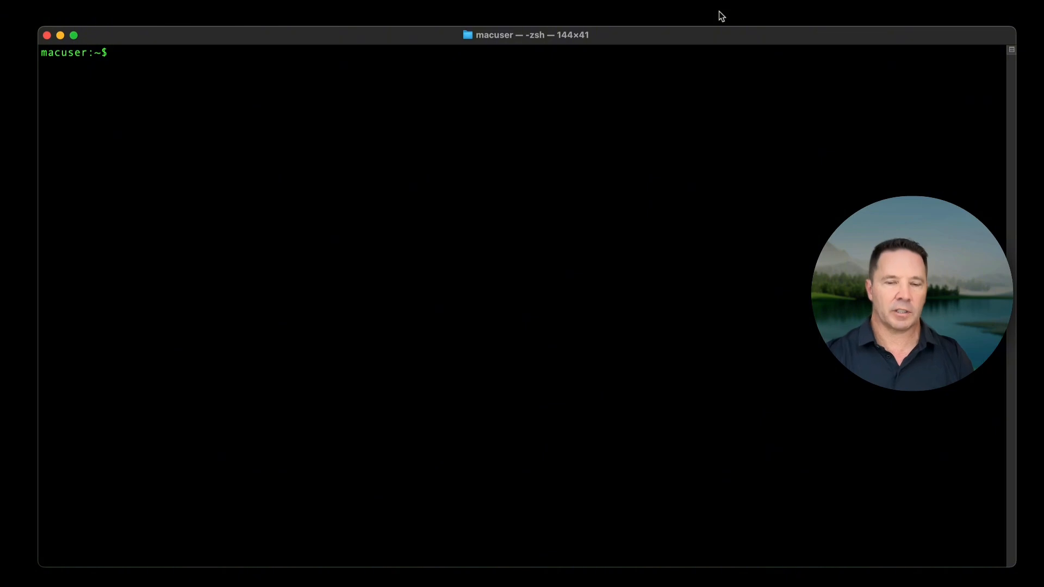
# In the terminal, try to sign the PSBT with hwi signtx for the trezor at device path web001:1, and list the connected devices with hwi enumerate.
pyautogui.press('super+v')
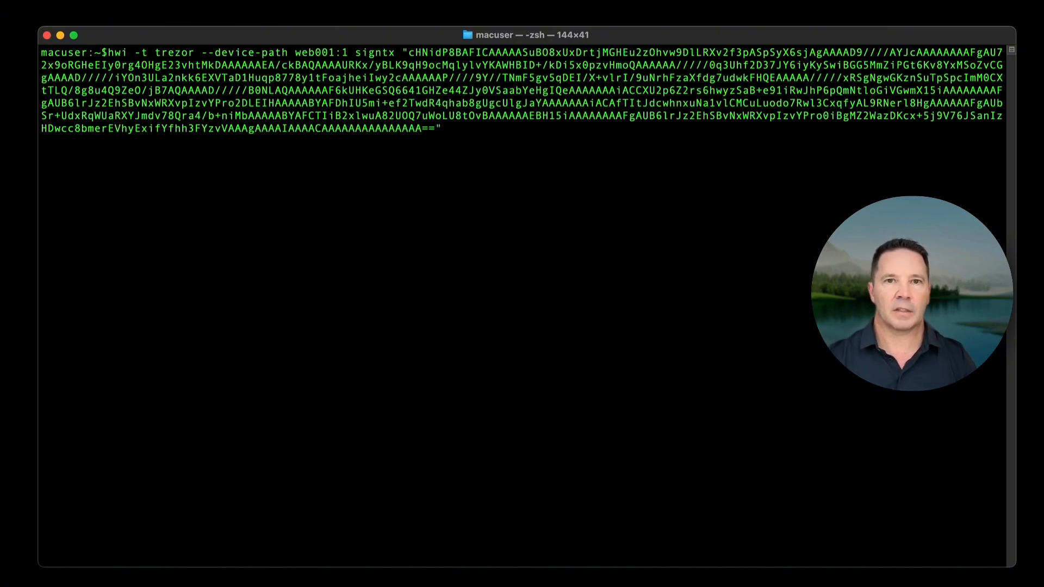
pyautogui.press('Return')
pyautogui.write('hwi ')
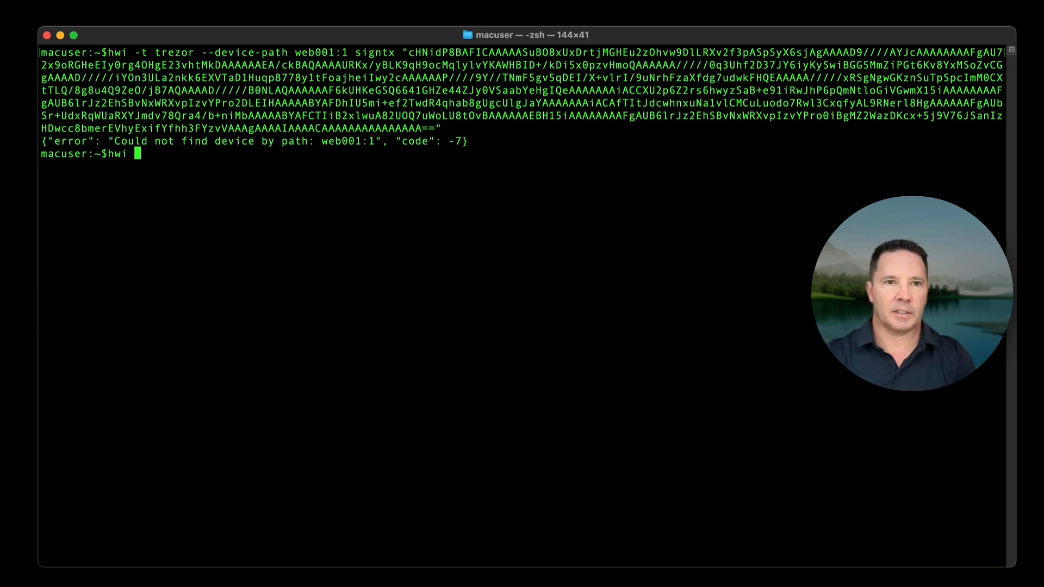
pyautogui.write('enumerate')
pyautogui.press('Return')
# Re-enter the hwi signtx command for the PSBT, correct its device path to webusb:001:1, and run it to sign on the Trezor.
pyautogui.press('super+v')
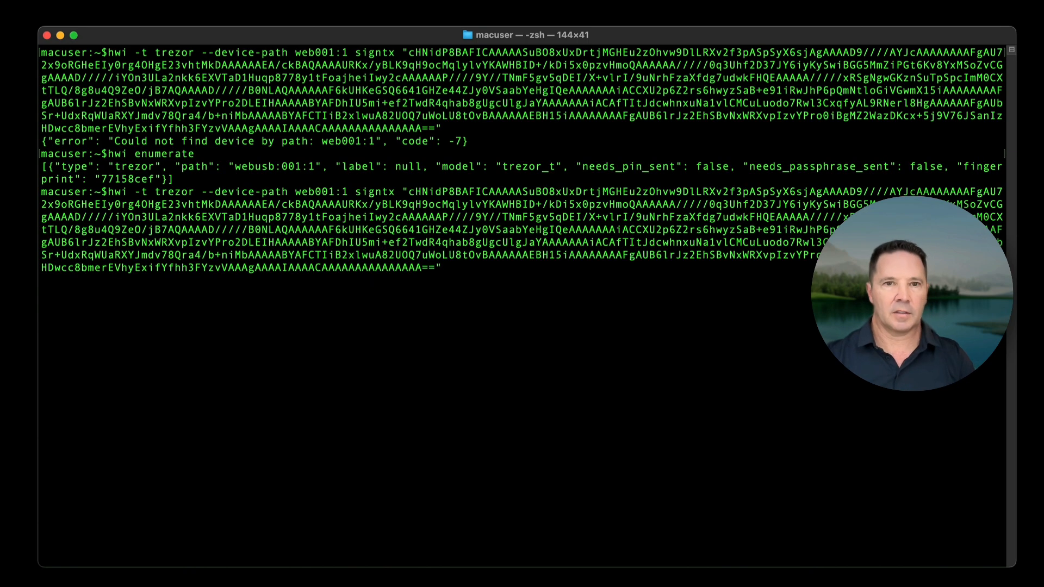
pyautogui.hotkey('alt', 'Left')
pyautogui.hotkey('alt', 'Left')
pyautogui.hotkey('alt', 'Left')
pyautogui.hotkey('alt', 'Left')
pyautogui.hotkey('alt', 'Left')
pyautogui.hotkey('alt', 'Left')
pyautogui.hotkey('alt', 'Left')
pyautogui.hotkey('alt', 'Left')
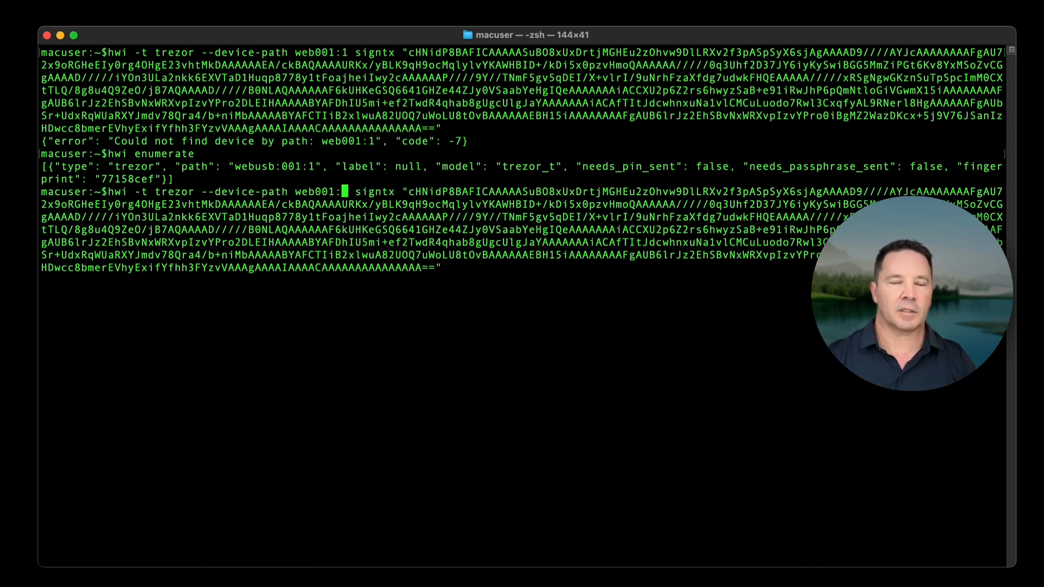
pyautogui.press('Left')
pyautogui.press('Left')
pyautogui.press('Left')
pyautogui.press('Left')
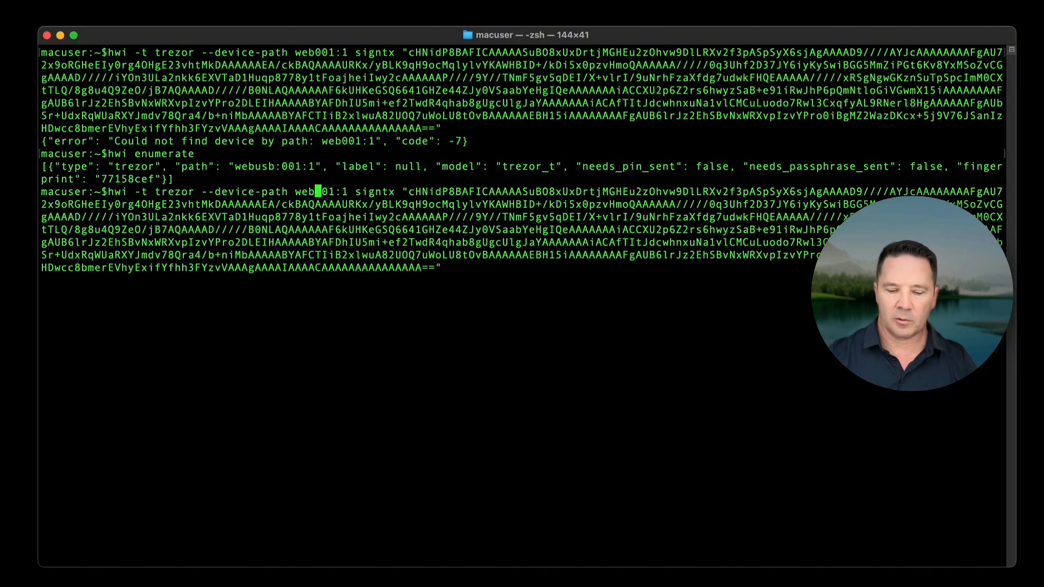
pyautogui.write(':')
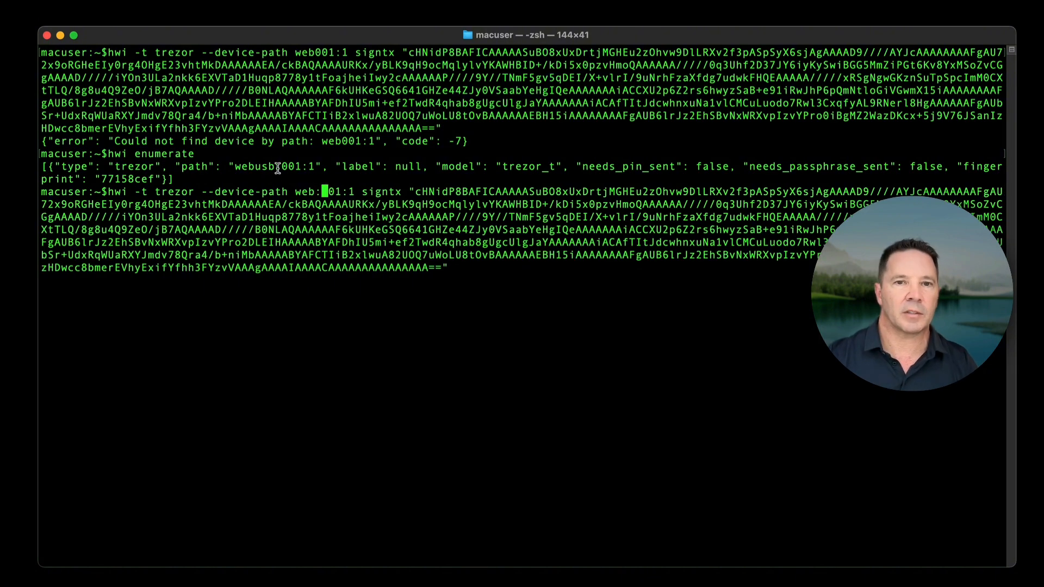
pyautogui.press('Left')
pyautogui.write('usb')
pyautogui.press('Right')
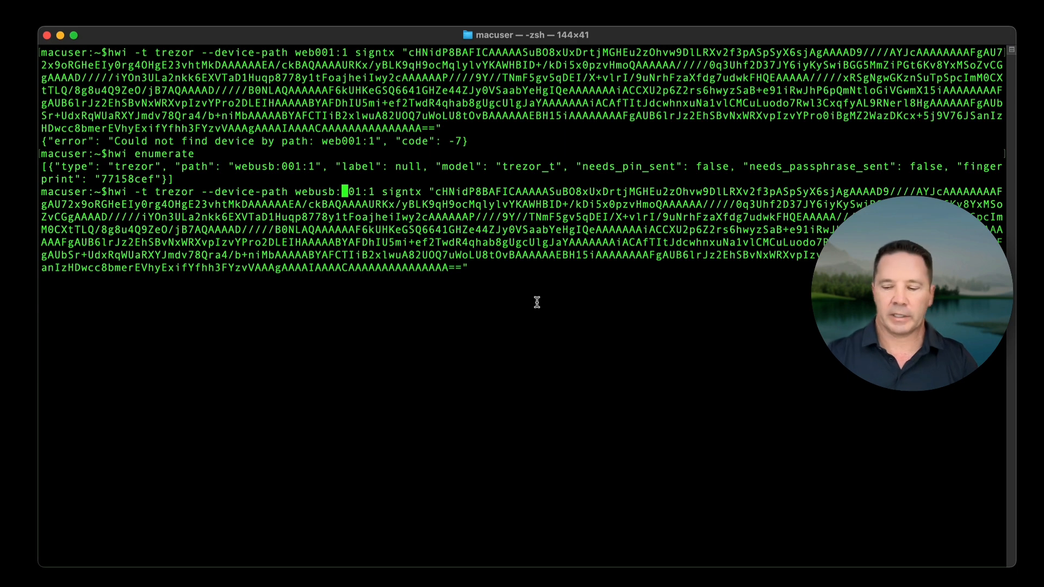
pyautogui.press('Return')
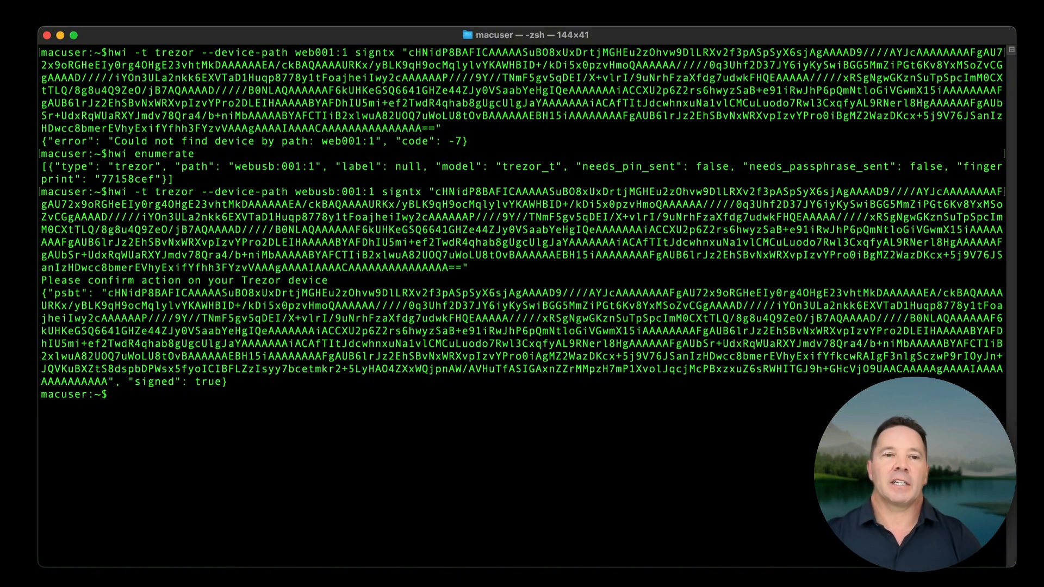
# Take the signed PSBT from the terminal output and run finalizepsbt on it in the Bitcoin Core console with the trezor_watch wallet.
pyautogui.moveTo(41, 294); pyautogui.dragTo(236, 381)
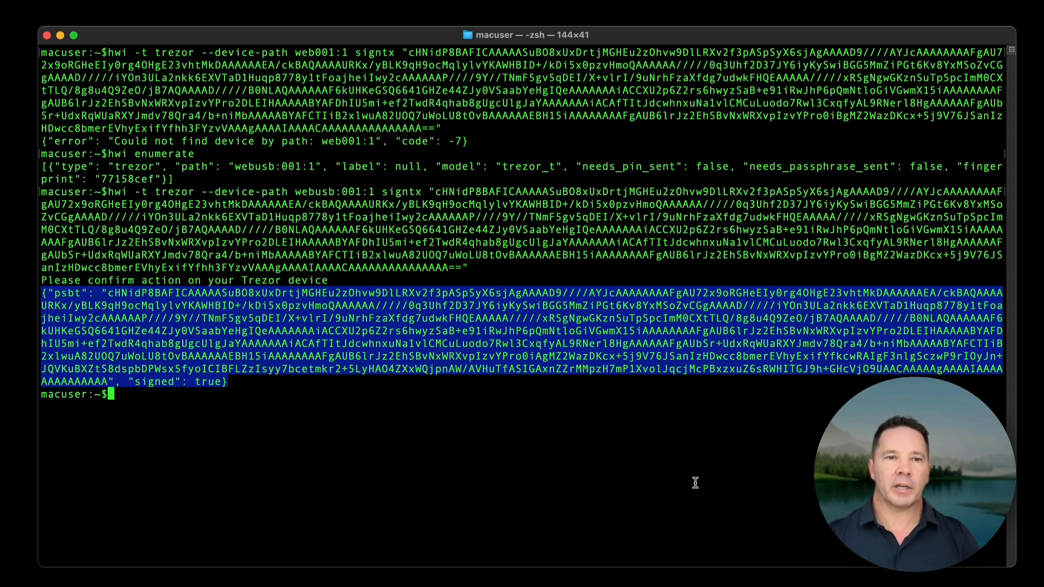
pyautogui.click(670, 486)
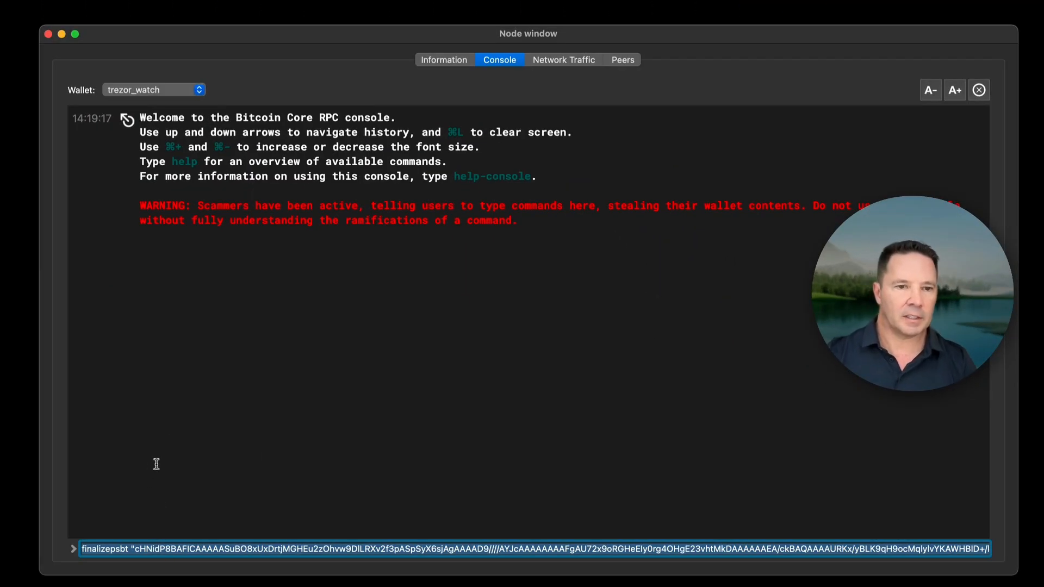
pyautogui.moveTo(177, 431); pyautogui.dragTo(124, 519)
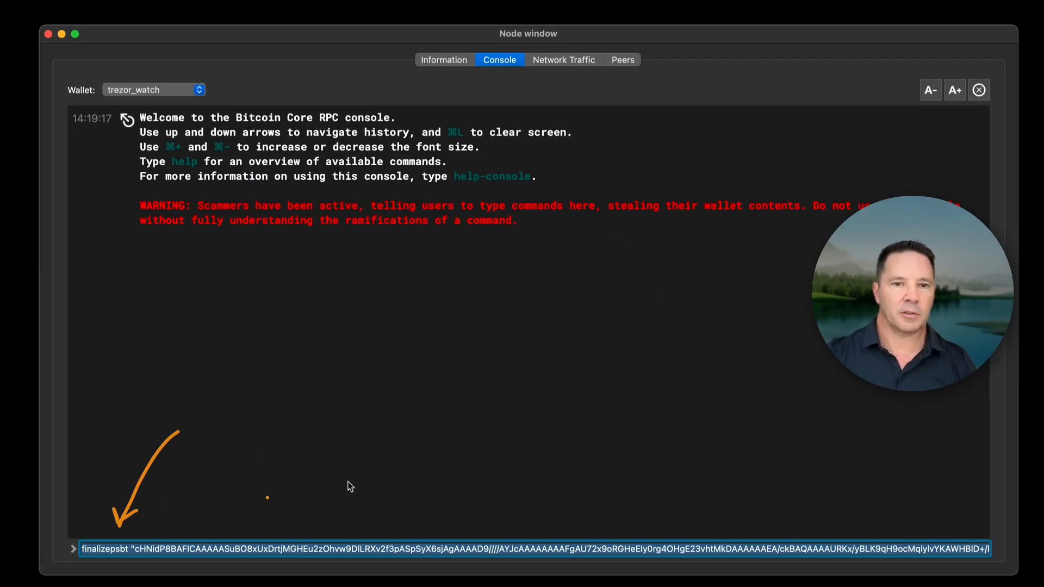
pyautogui.click(139, 550)
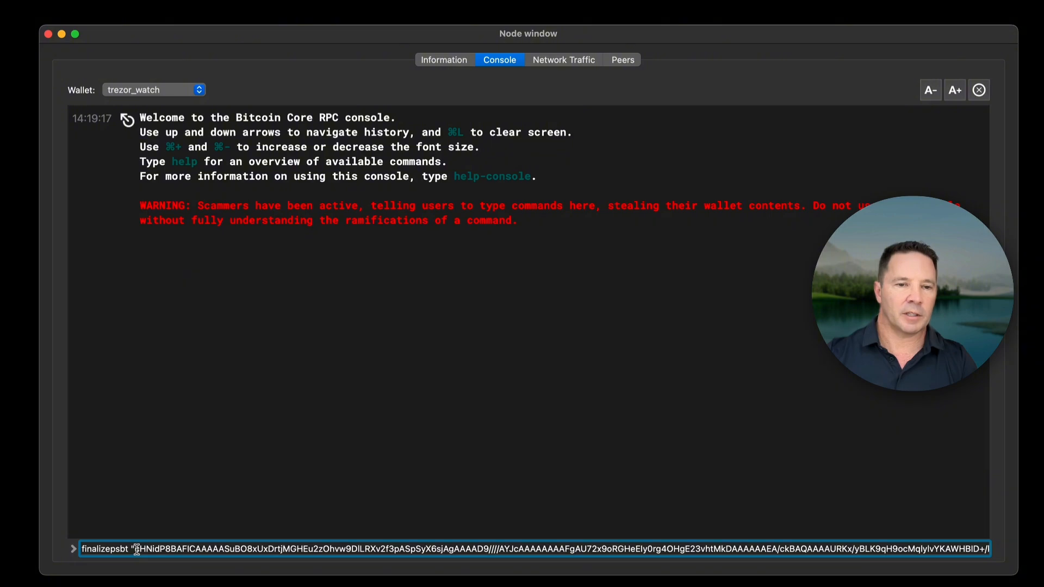
pyautogui.moveTo(136, 550); pyautogui.dragTo(170, 550)
pyautogui.click(186, 485)
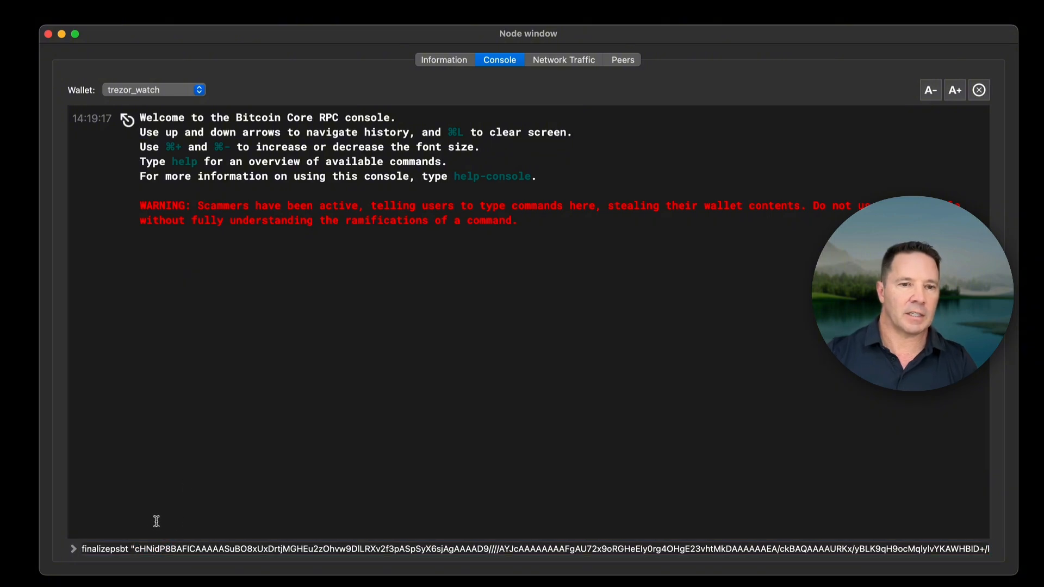
pyautogui.moveTo(573, 550); pyautogui.dragTo(664, 368)
pyautogui.click(667, 370)
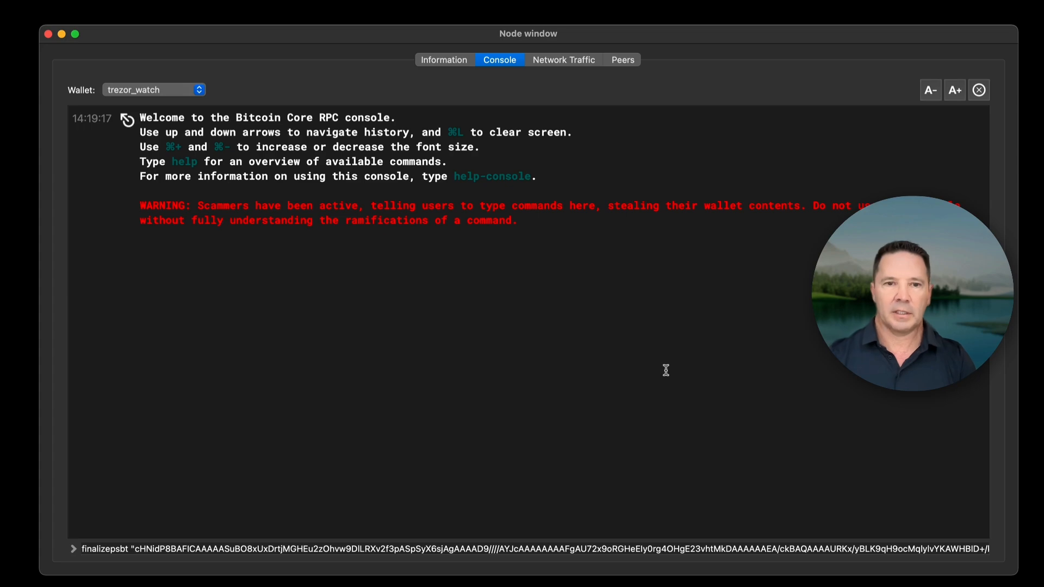
pyautogui.click(489, 549)
pyautogui.press('Return')
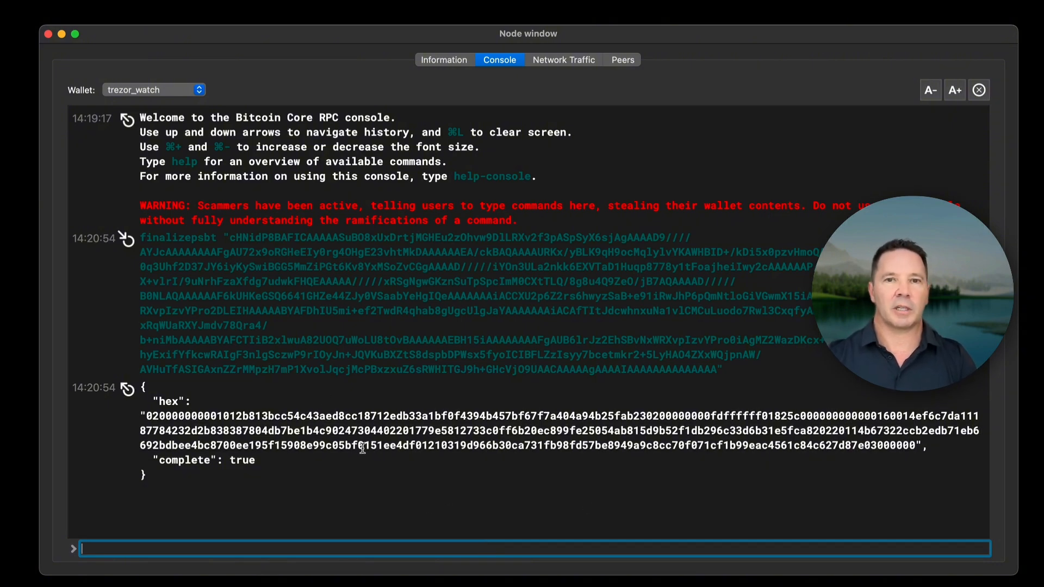
# Broadcast the finalized transaction hex with sendrawtransaction and select the returned transaction ID.
pyautogui.press('super+v')
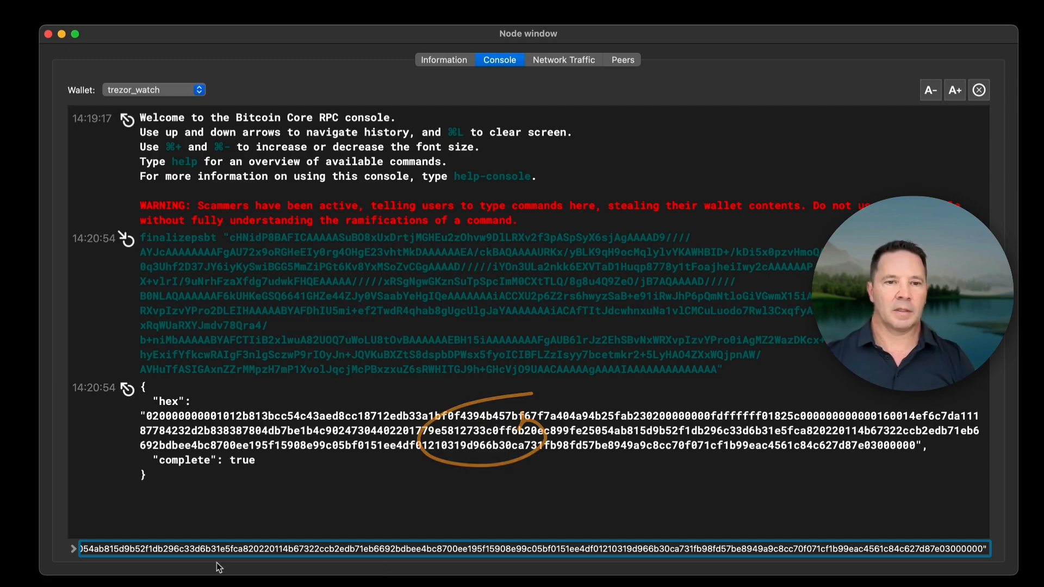
pyautogui.moveTo(158, 552); pyautogui.dragTo(63, 541)
pyautogui.moveTo(177, 494); pyautogui.dragTo(109, 529)
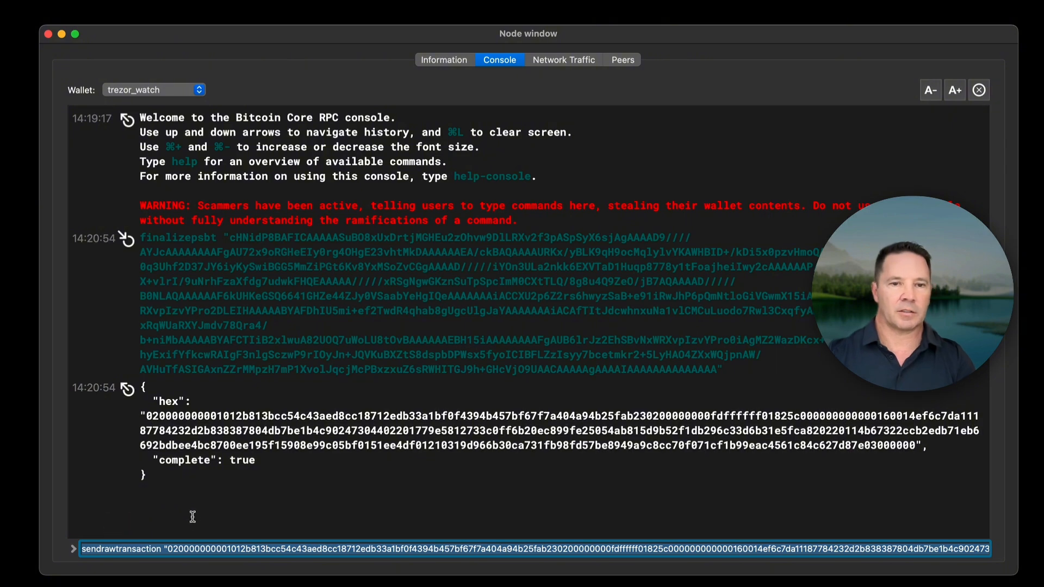
pyautogui.click(266, 548)
pyautogui.press('Return')
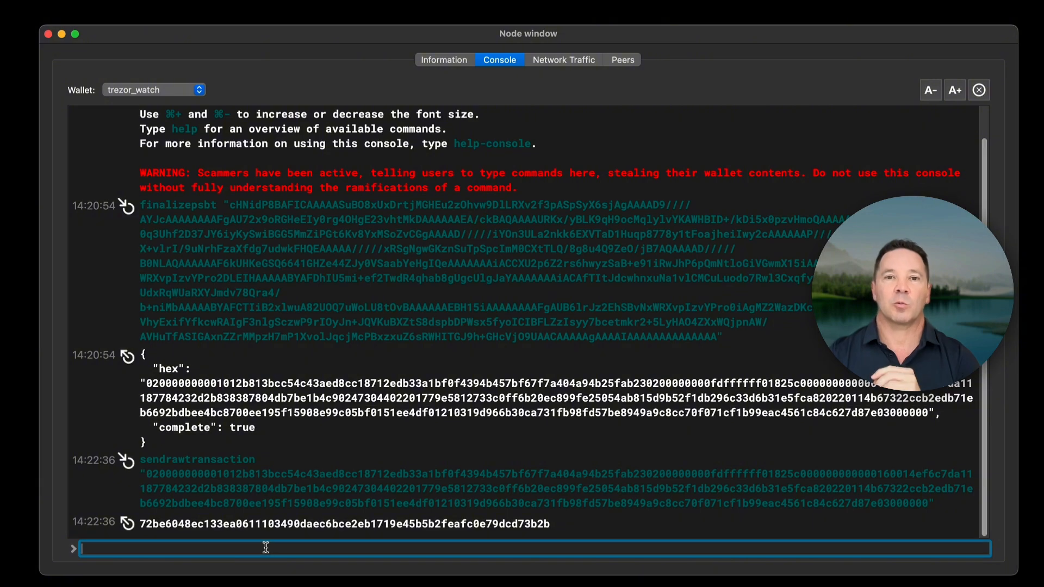
pyautogui.doubleClick(296, 523)
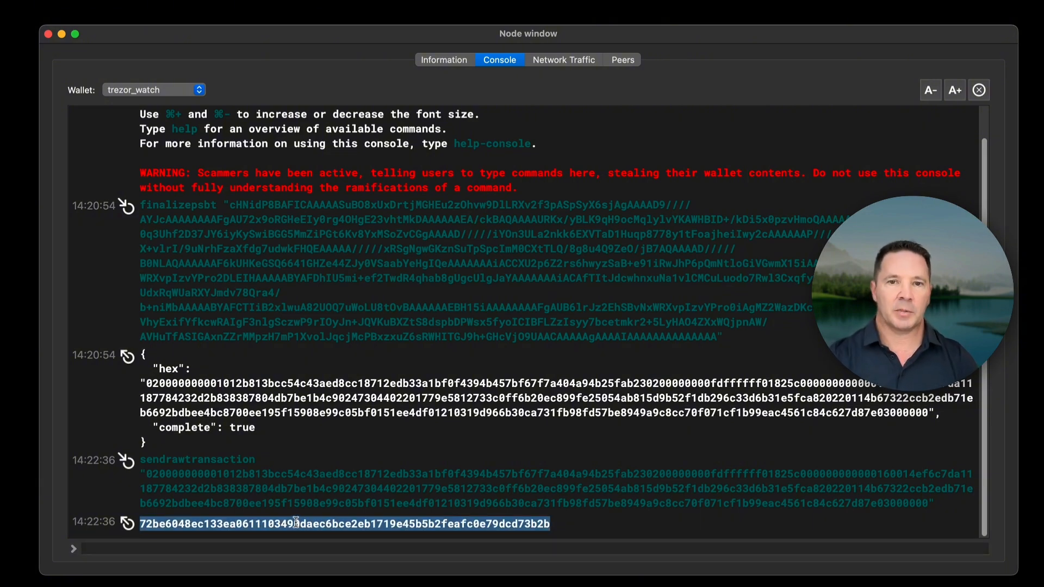